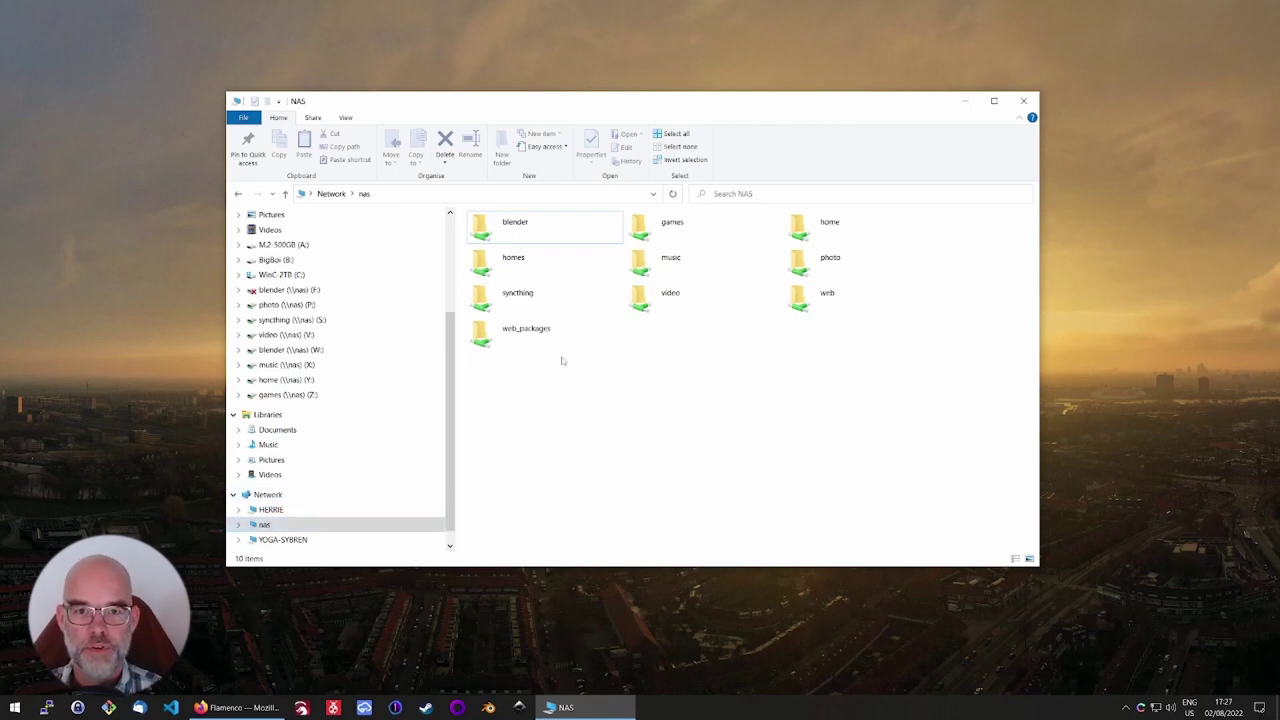
Step: Map the NAS blender share as network drive F:
{"action": "right_click", "coordinate": [549, 224]}
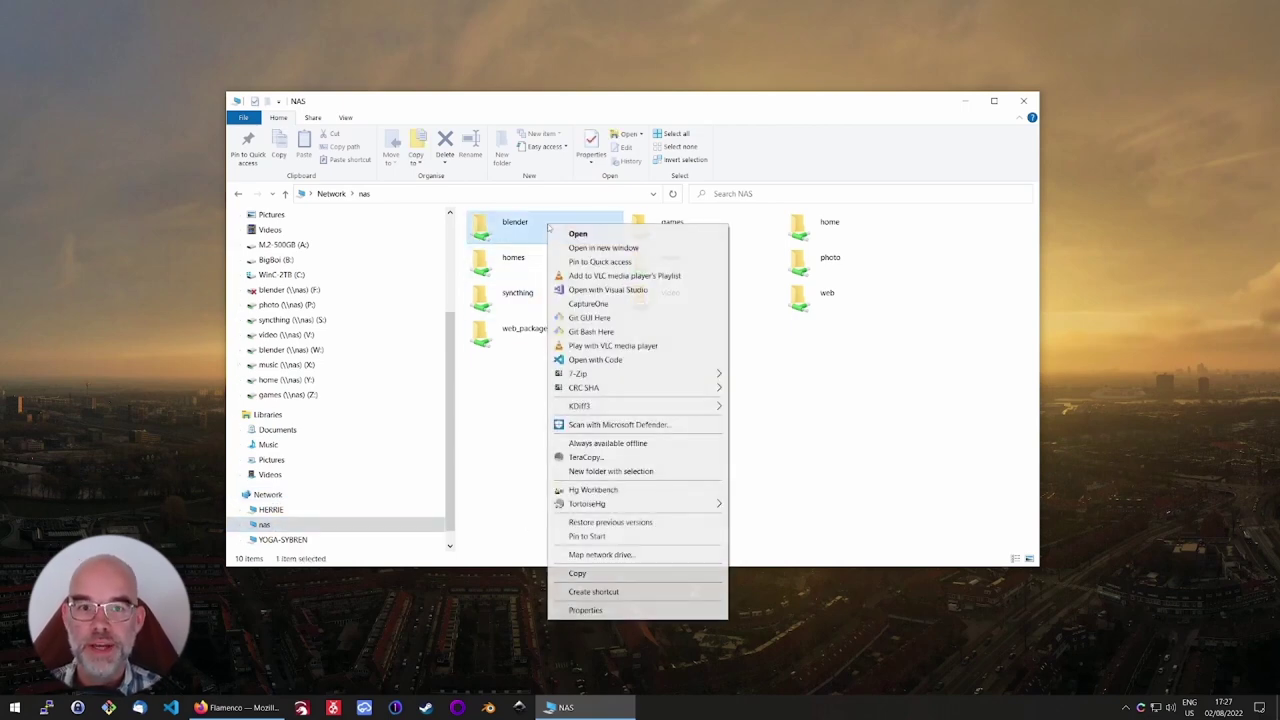
{"action": "left_click", "coordinate": [660, 556]}
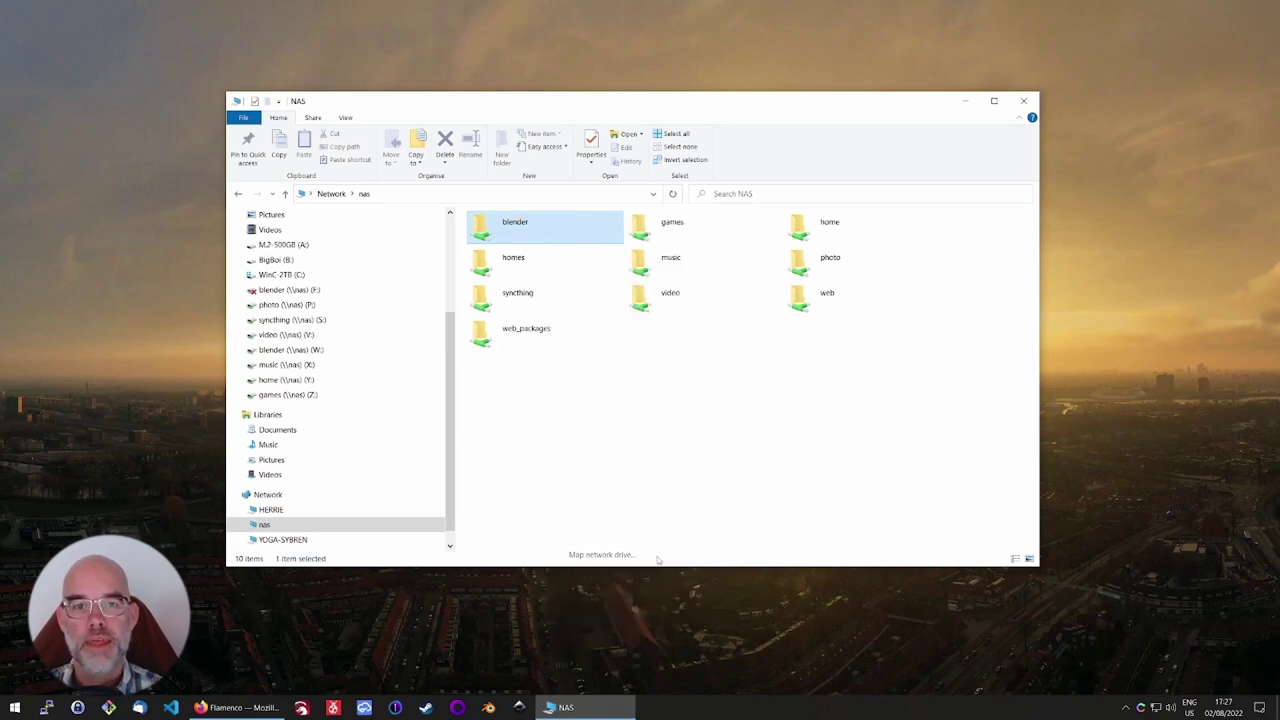
{"action": "left_click", "coordinate": [550, 348]}
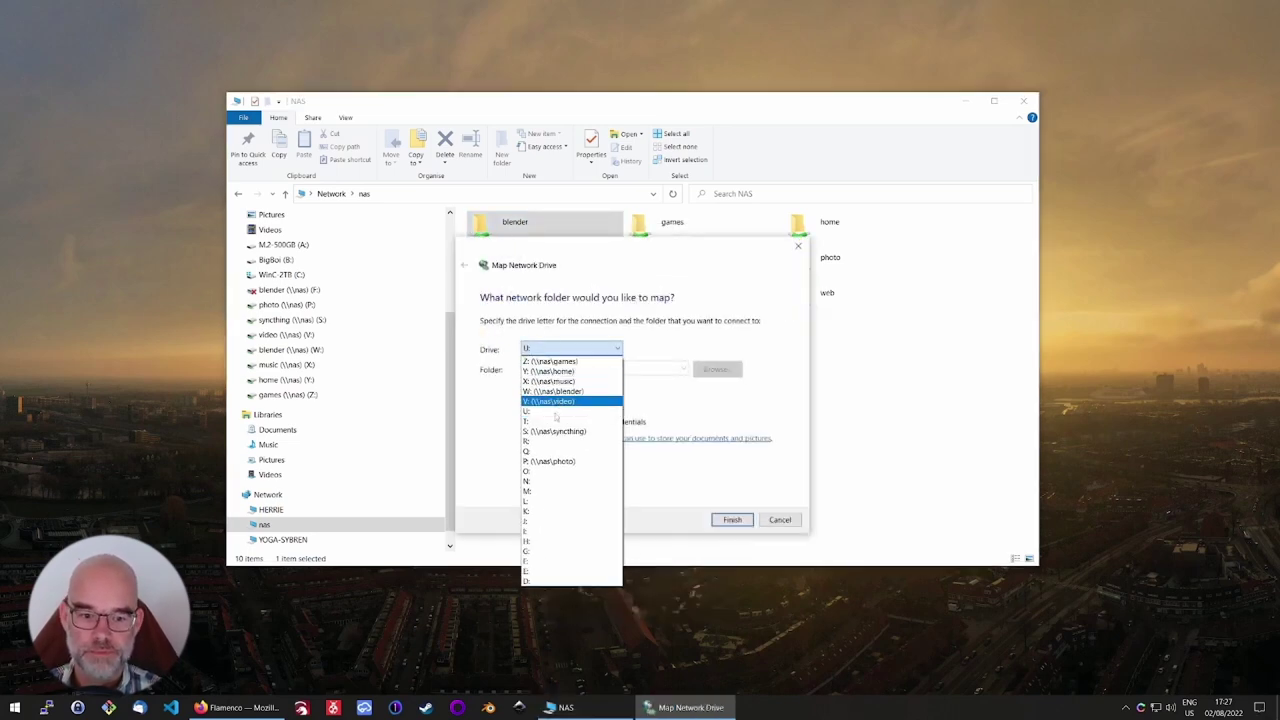
{"action": "left_click", "coordinate": [546, 563]}
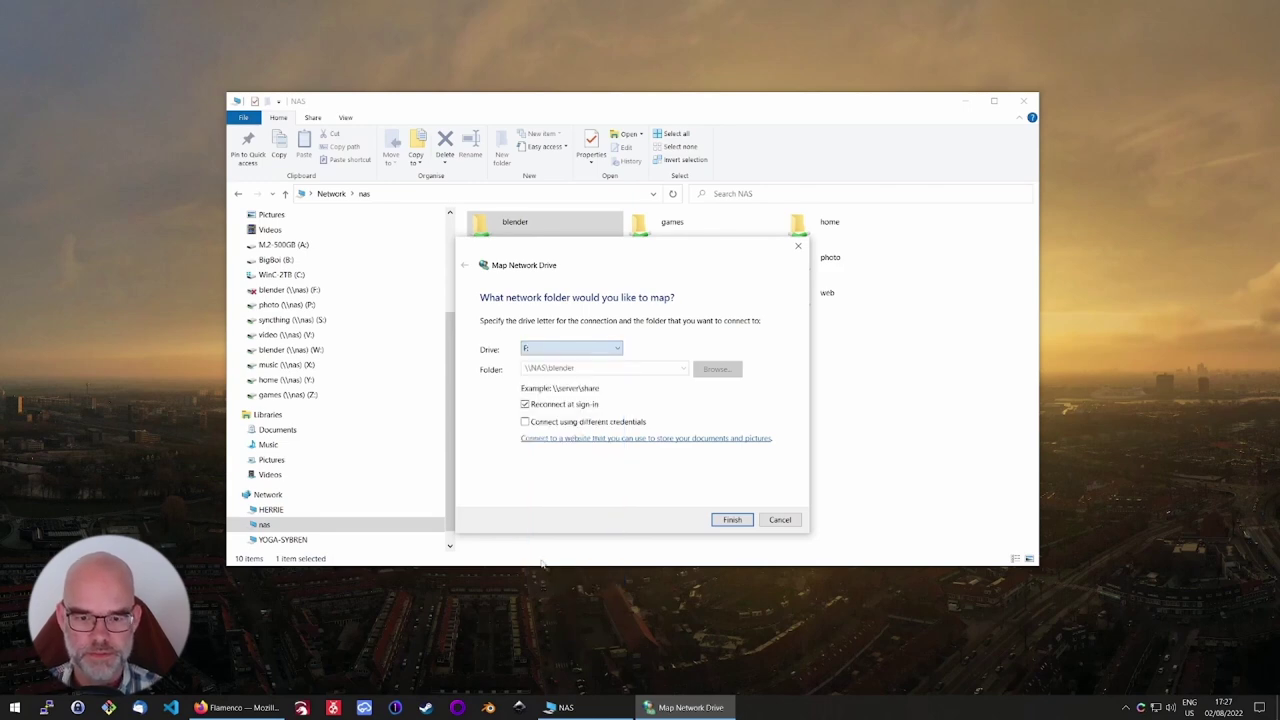
{"action": "left_click", "coordinate": [735, 520]}
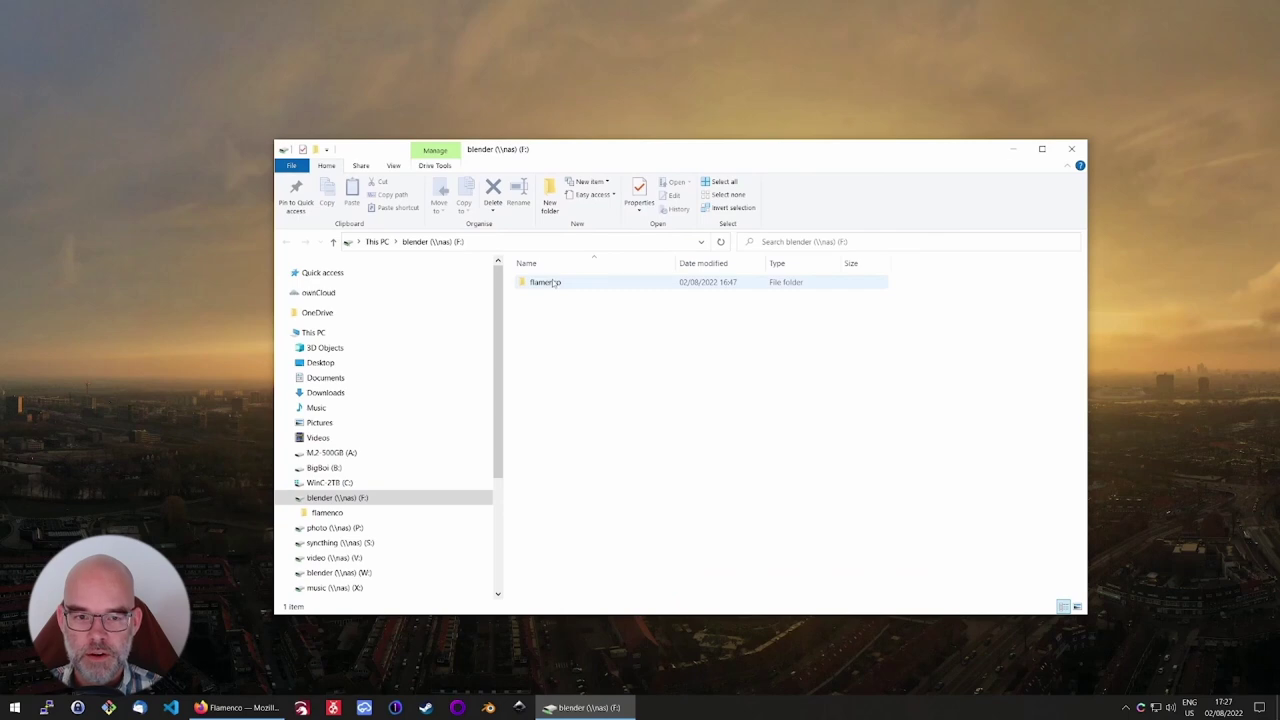
Step: Examine the flamenco folder on drive F:, including its project, restaurant_anim_test, renders and software subfolders
{"action": "double_click", "coordinate": [558, 284]}
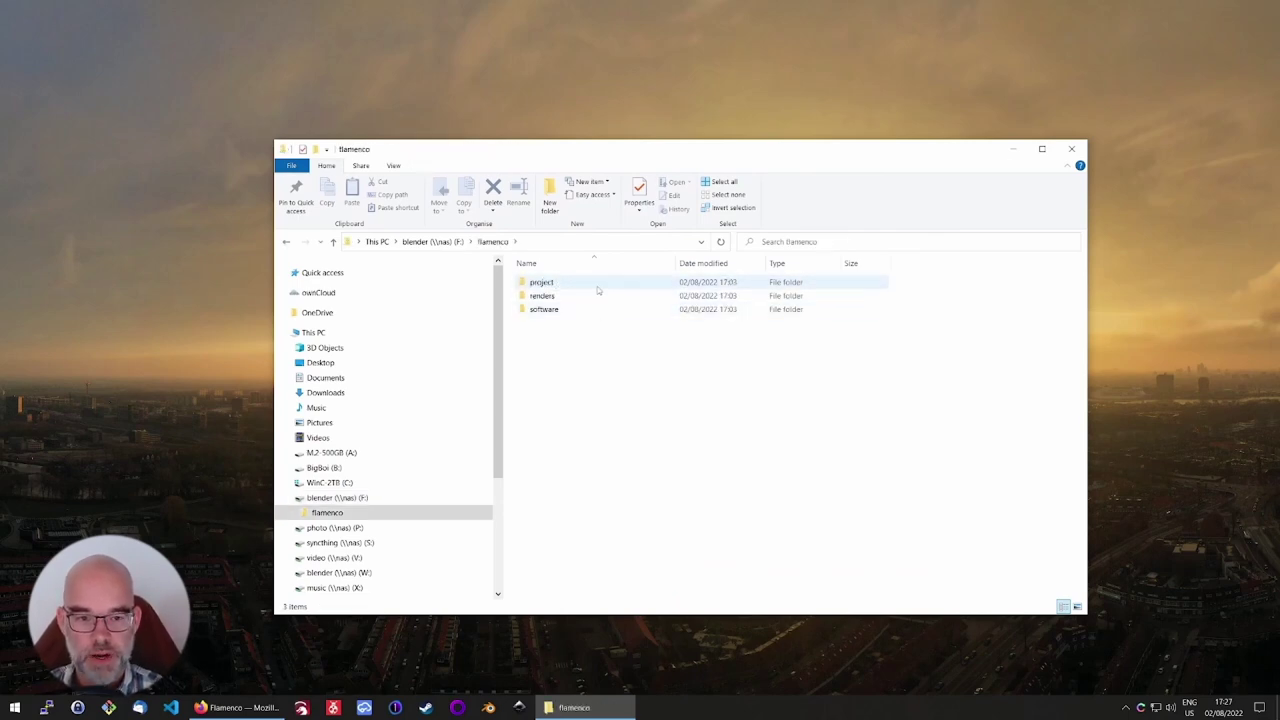
{"action": "double_click", "coordinate": [597, 287]}
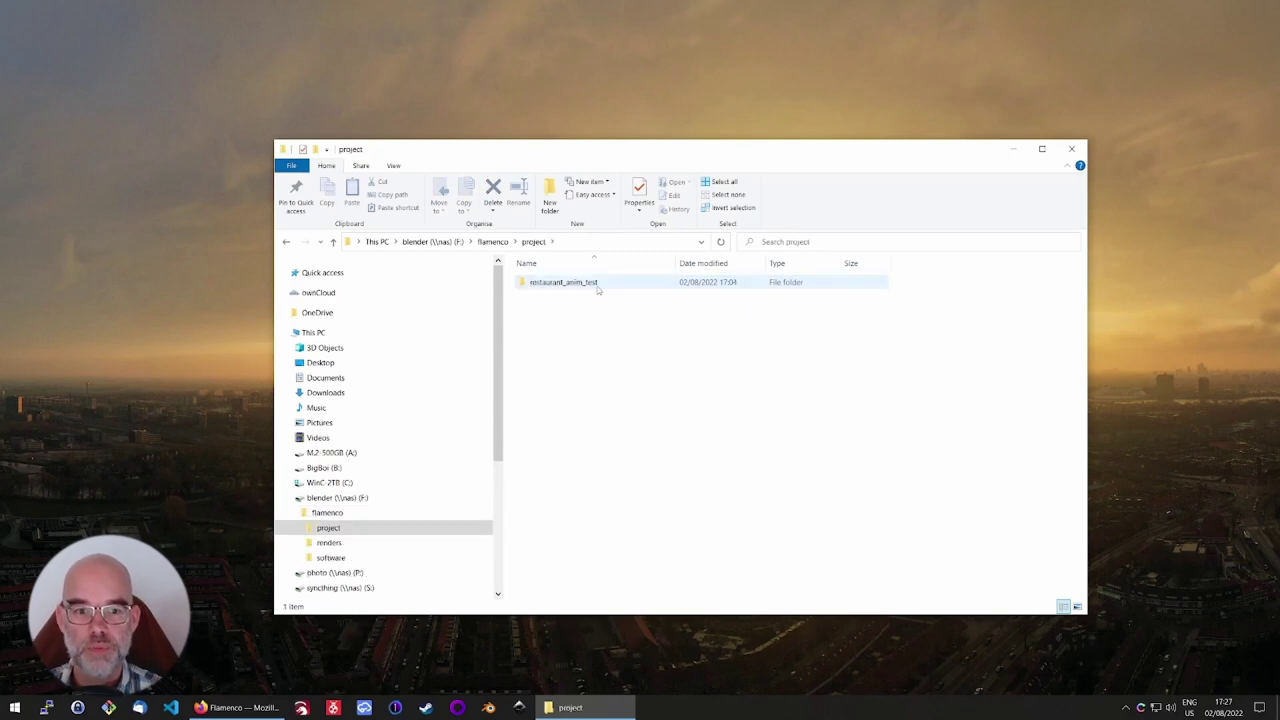
{"action": "double_click", "coordinate": [597, 286]}
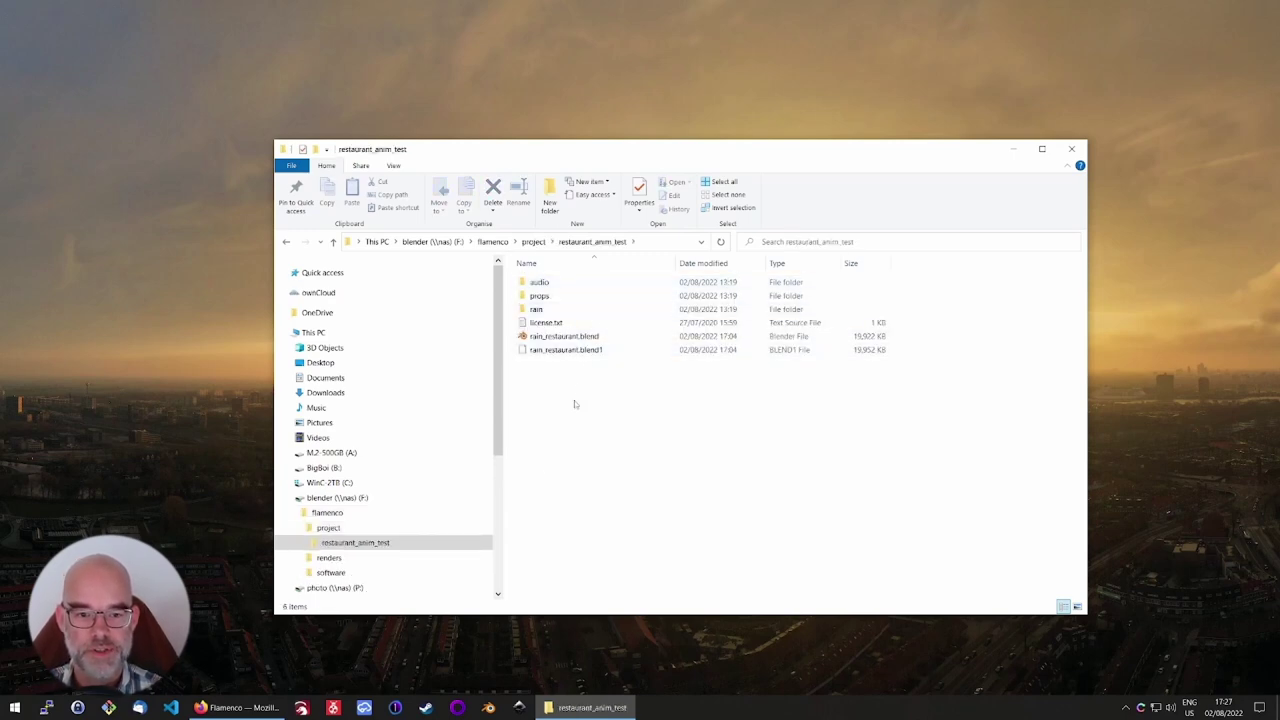
{"action": "left_click", "coordinate": [426, 559]}
{"action": "left_click", "coordinate": [409, 574]}
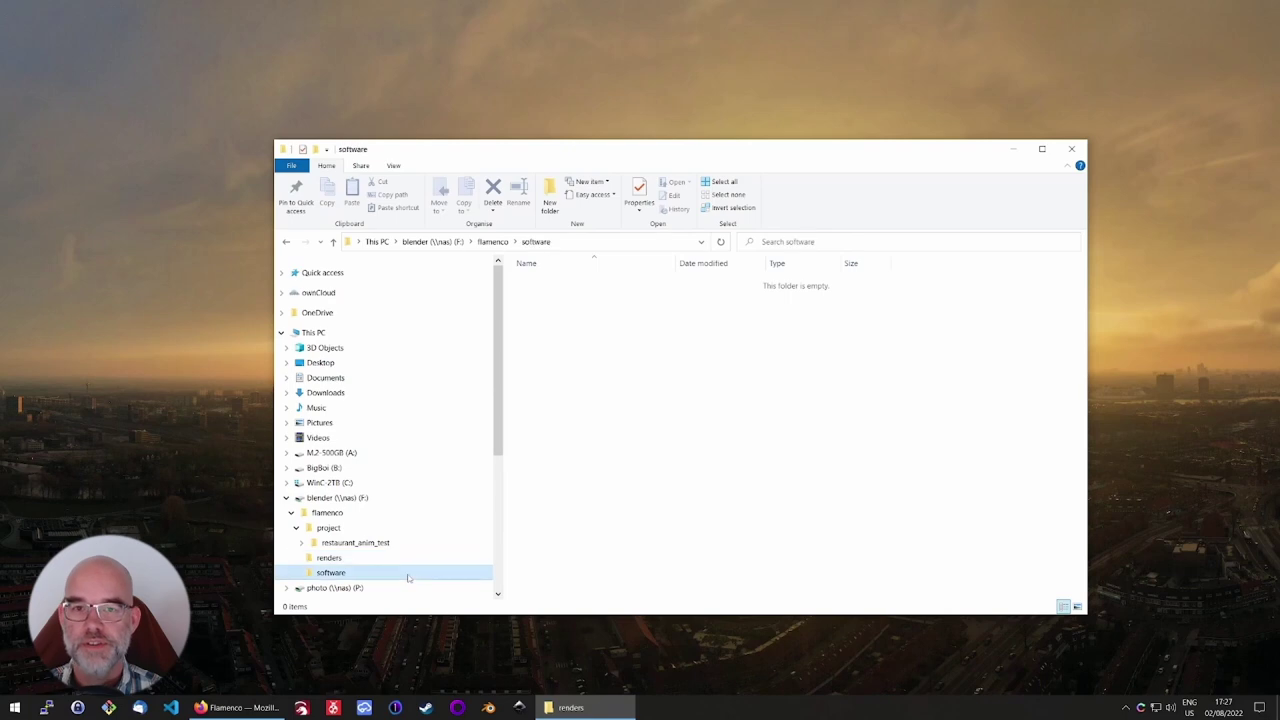
{"action": "left_click", "coordinate": [396, 542]}
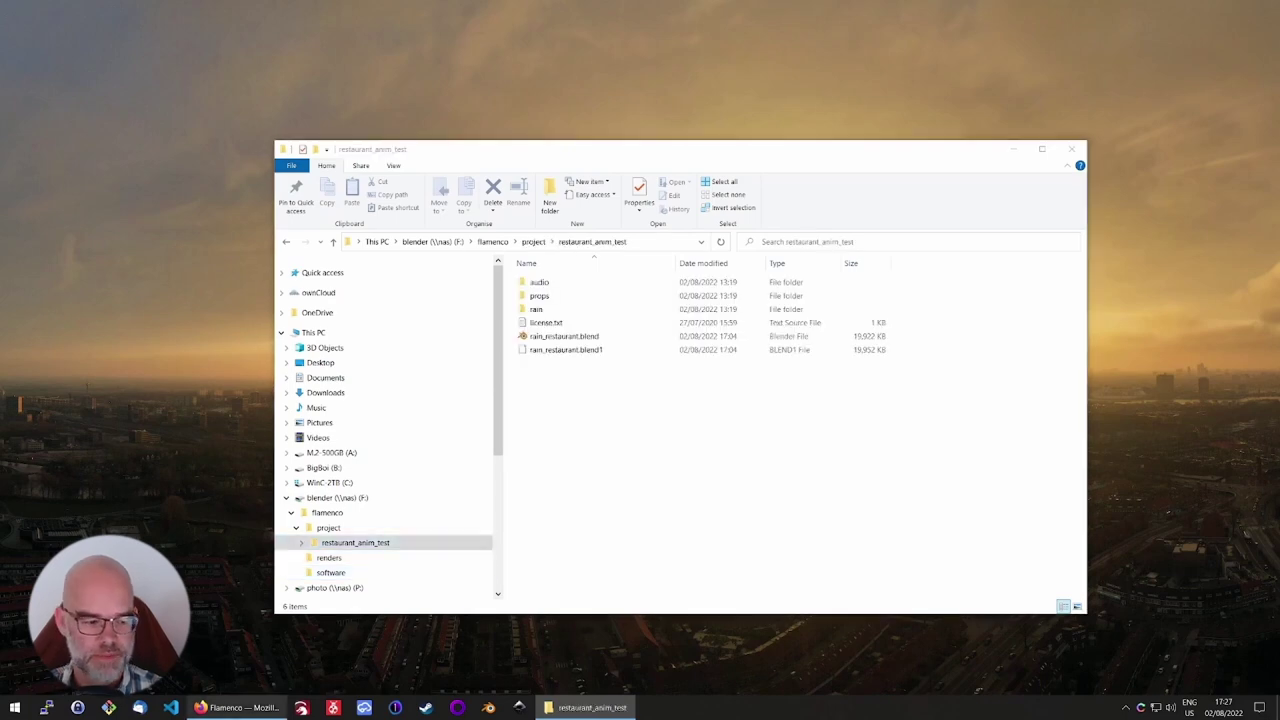
Step: Switch to Firefox and download flamenco-3.0-dev2-windows-amd64.zip from the Flamenco website's download page
{"action": "left_click", "coordinate": [270, 707]}
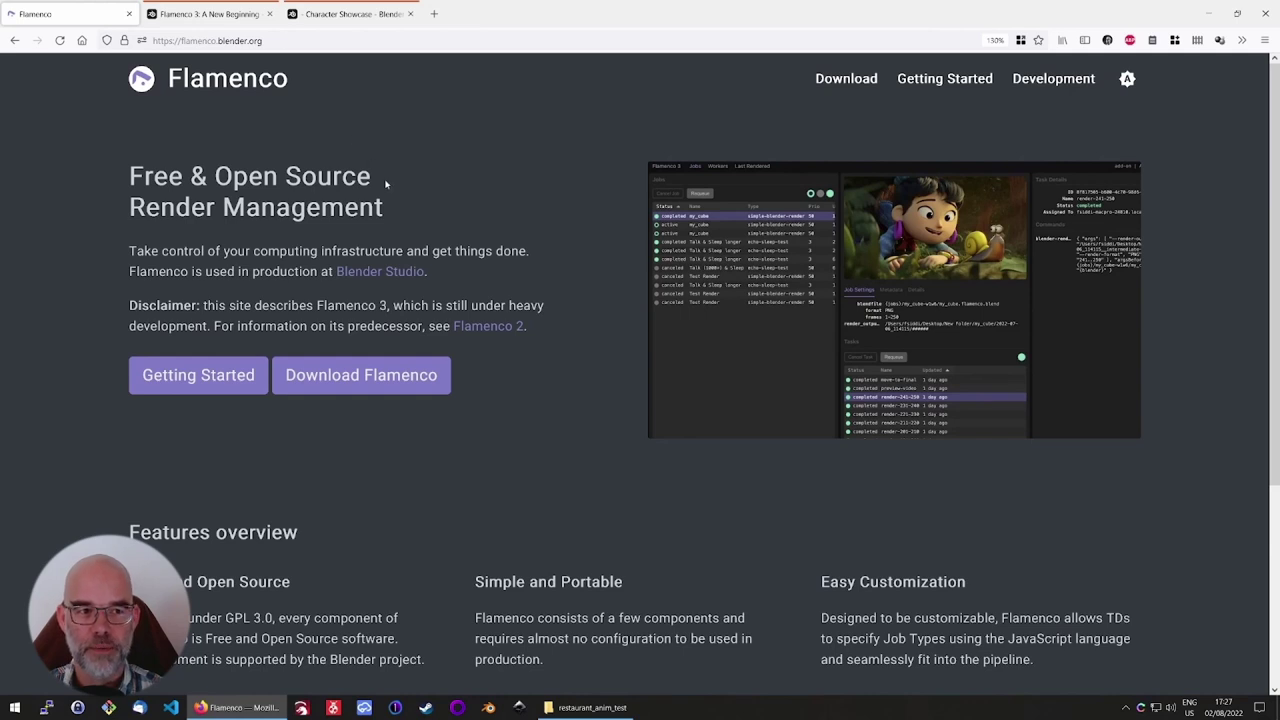
{"action": "left_click", "coordinate": [386, 379]}
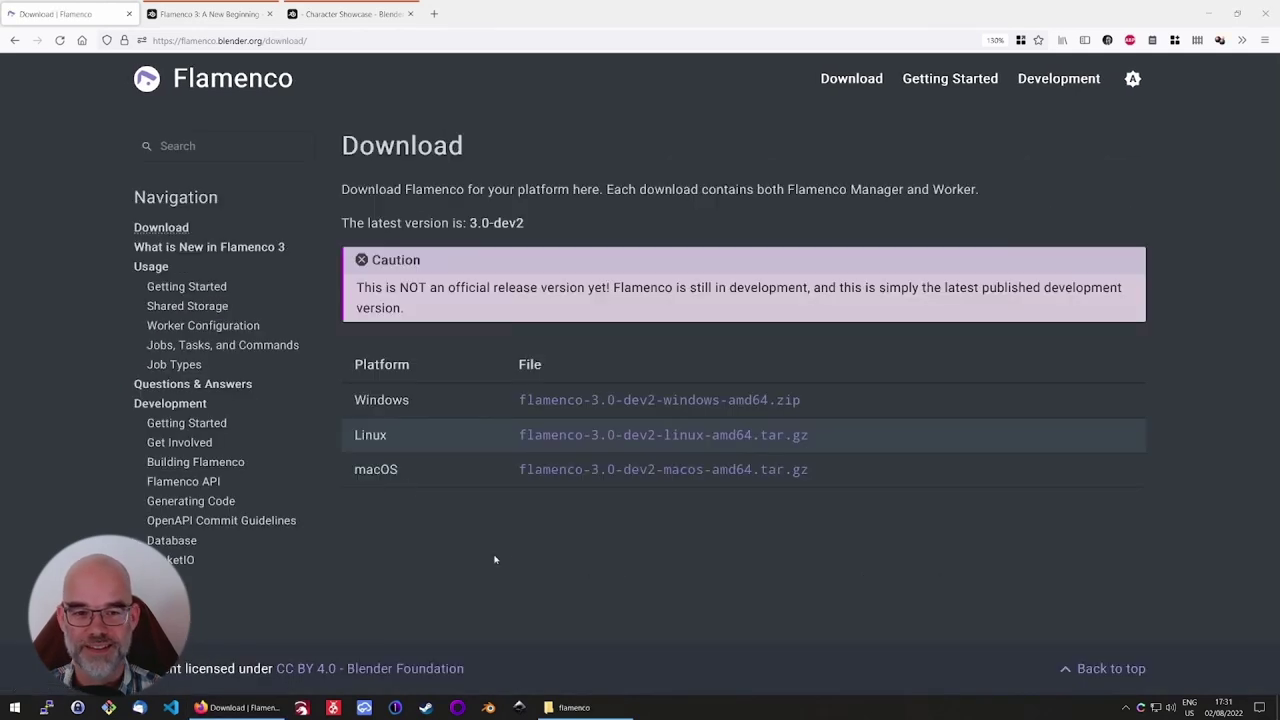
{"action": "left_click", "coordinate": [666, 402]}
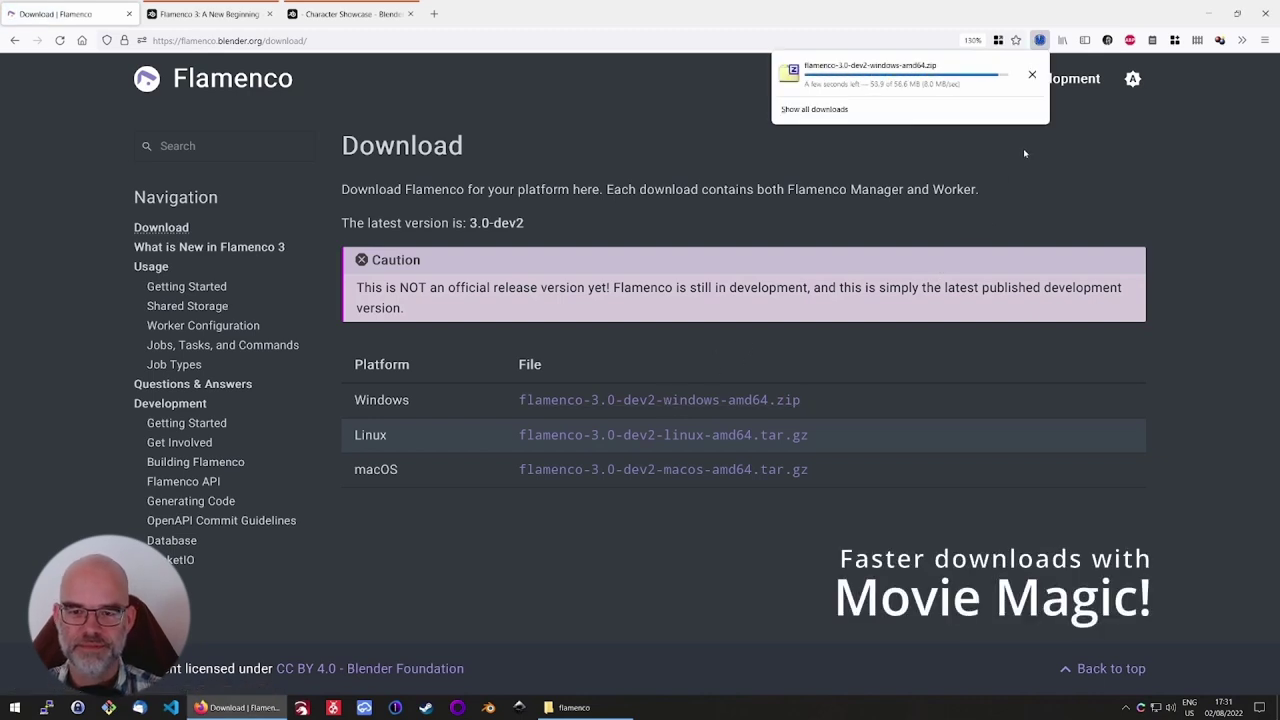
Step: Show the downloaded archive in its folder and create a new folder named flamenco in Downloads
{"action": "left_click", "coordinate": [1033, 76]}
{"action": "right_click", "coordinate": [540, 298]}
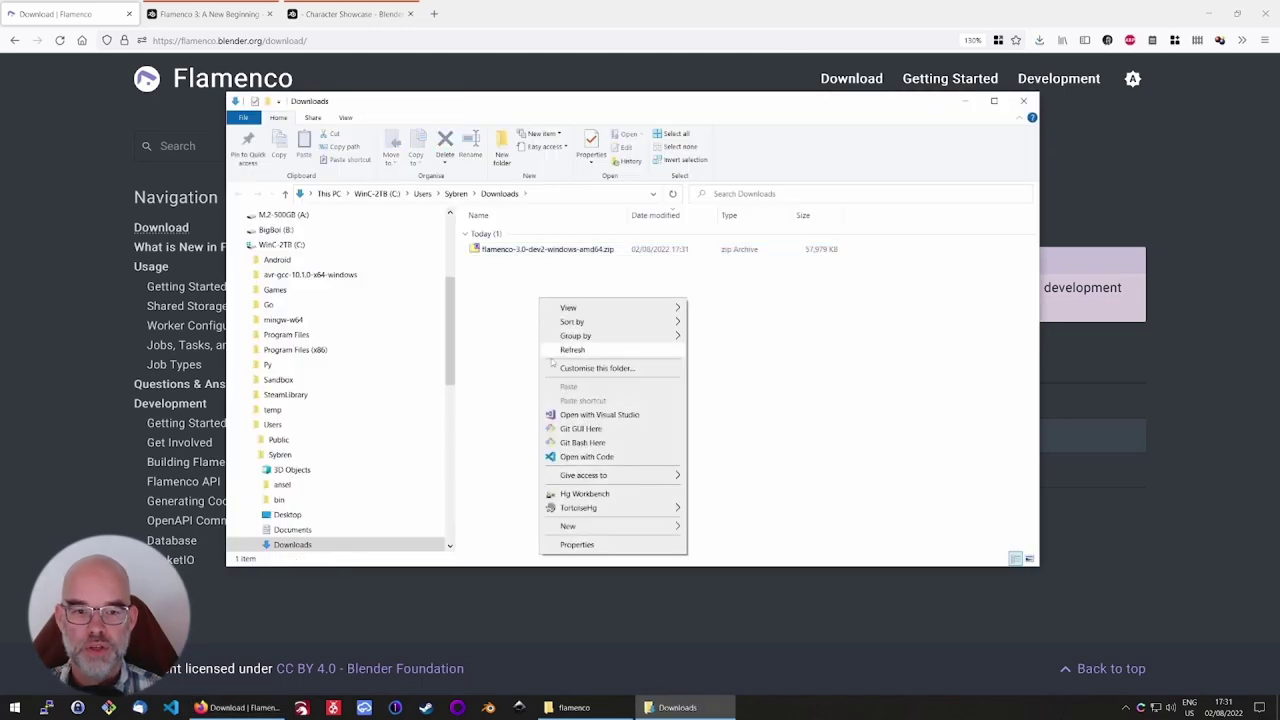
{"action": "mouse_move", "coordinate": [650, 526]}
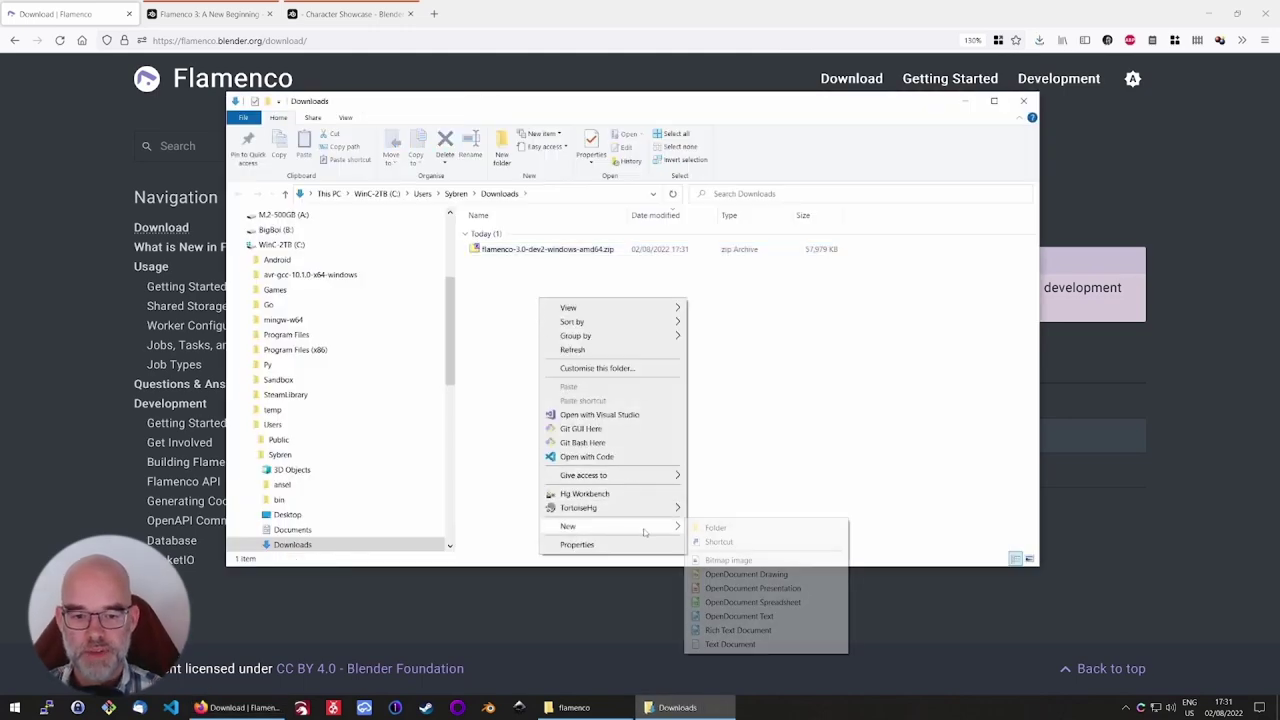
{"action": "left_click", "coordinate": [729, 531]}
{"action": "type", "text": "flamenco"}
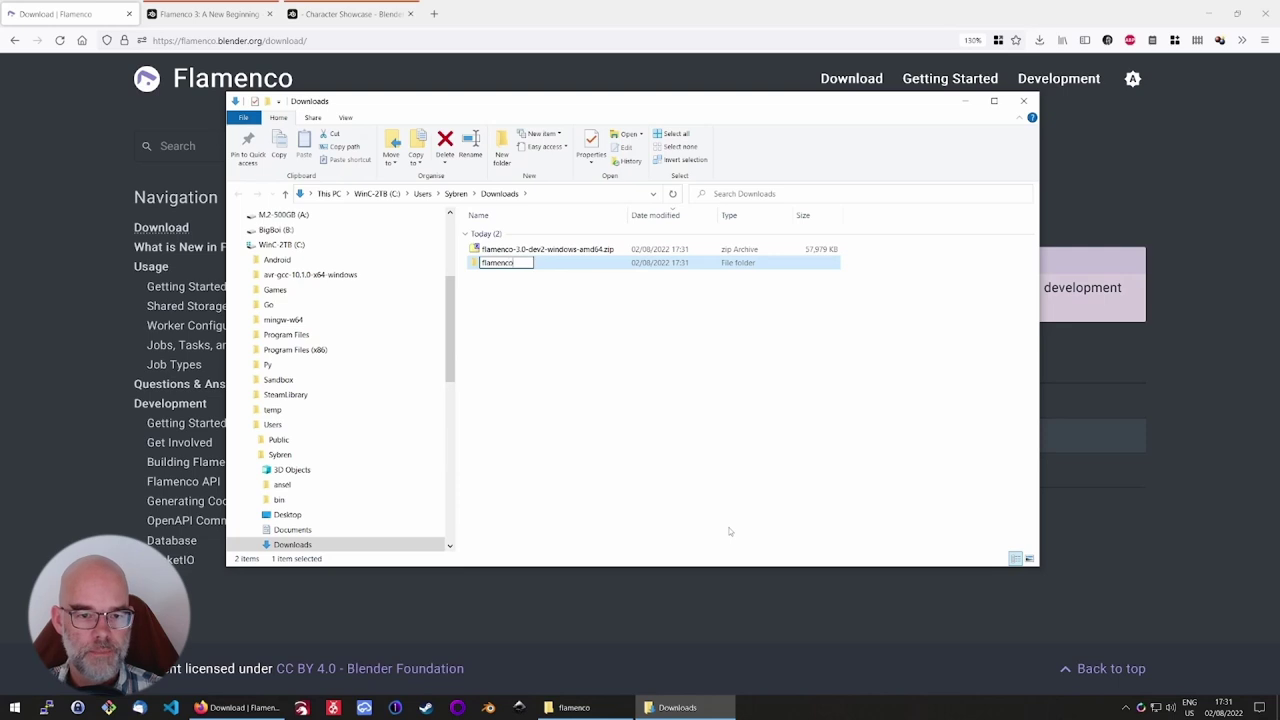
{"action": "key", "text": "Return"}
Step: Extract all contents of flamenco-3.0-dev2-windows-amd64.zip into the flamenco folder in Downloads
{"action": "scroll", "coordinate": [360, 430], "scroll_direction": "down", "scroll_amount": 3}
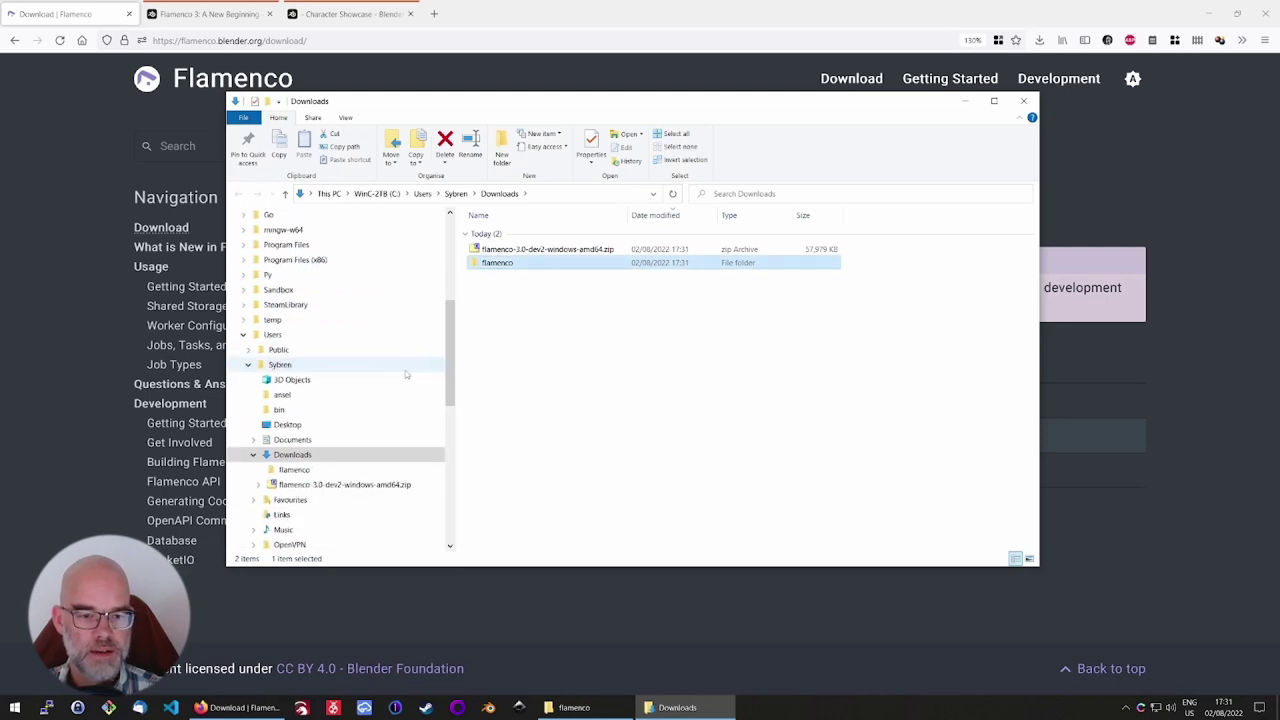
{"action": "left_click", "coordinate": [365, 427]}
{"action": "left_click_drag", "start_coordinate": [570, 356], "coordinate": [312, 411]}
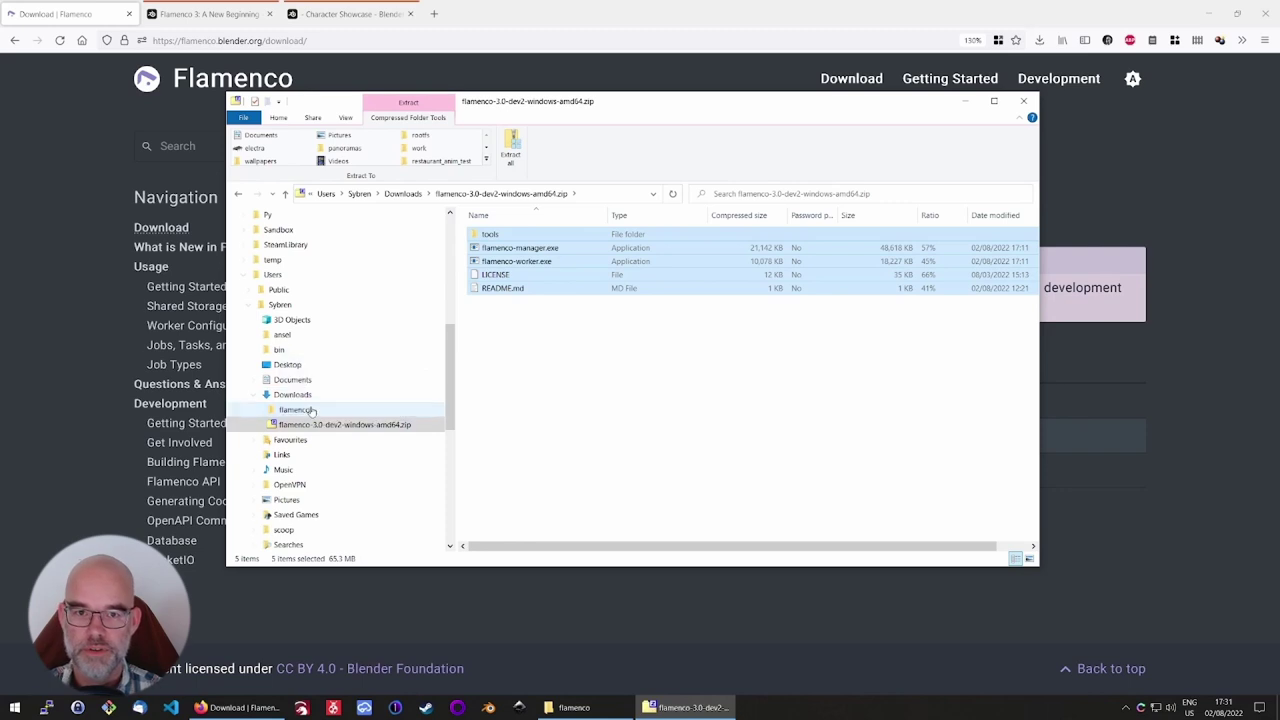
Step: Run flamenco-manager.exe from the extracted flamenco folder and allow it past the Windows SmartScreen block
{"action": "left_click", "coordinate": [294, 410]}
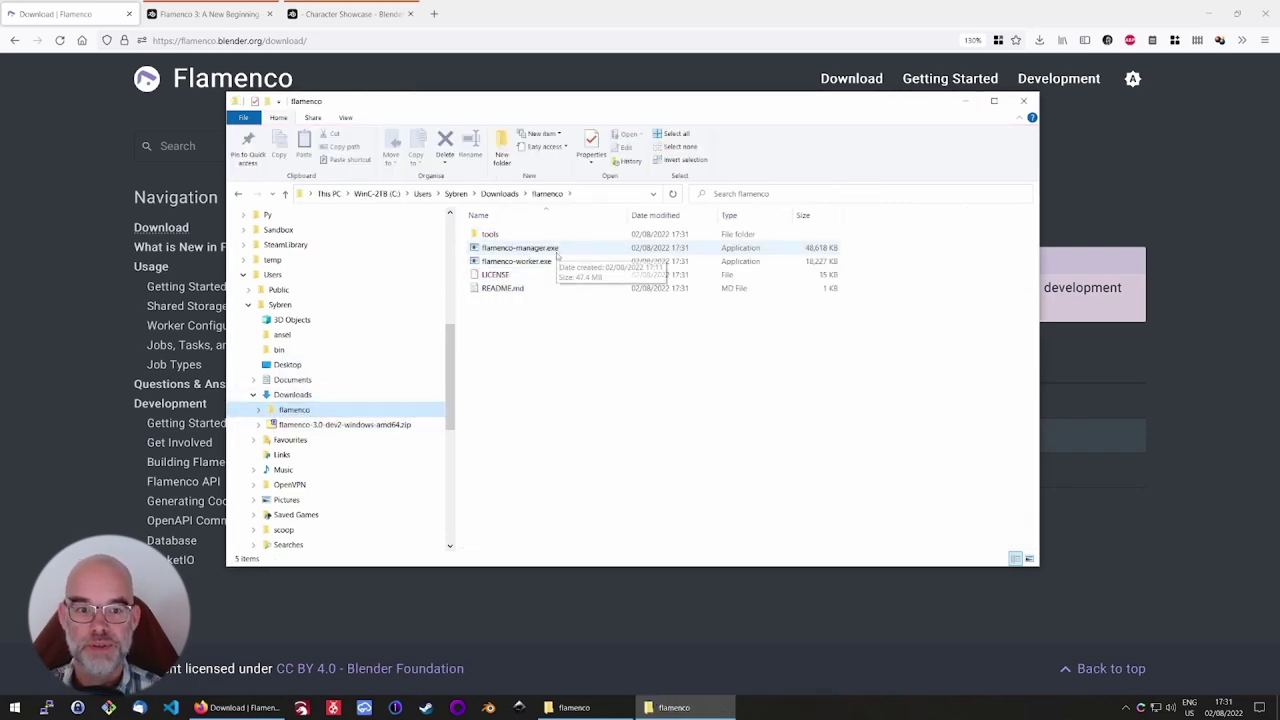
{"action": "double_click", "coordinate": [554, 251]}
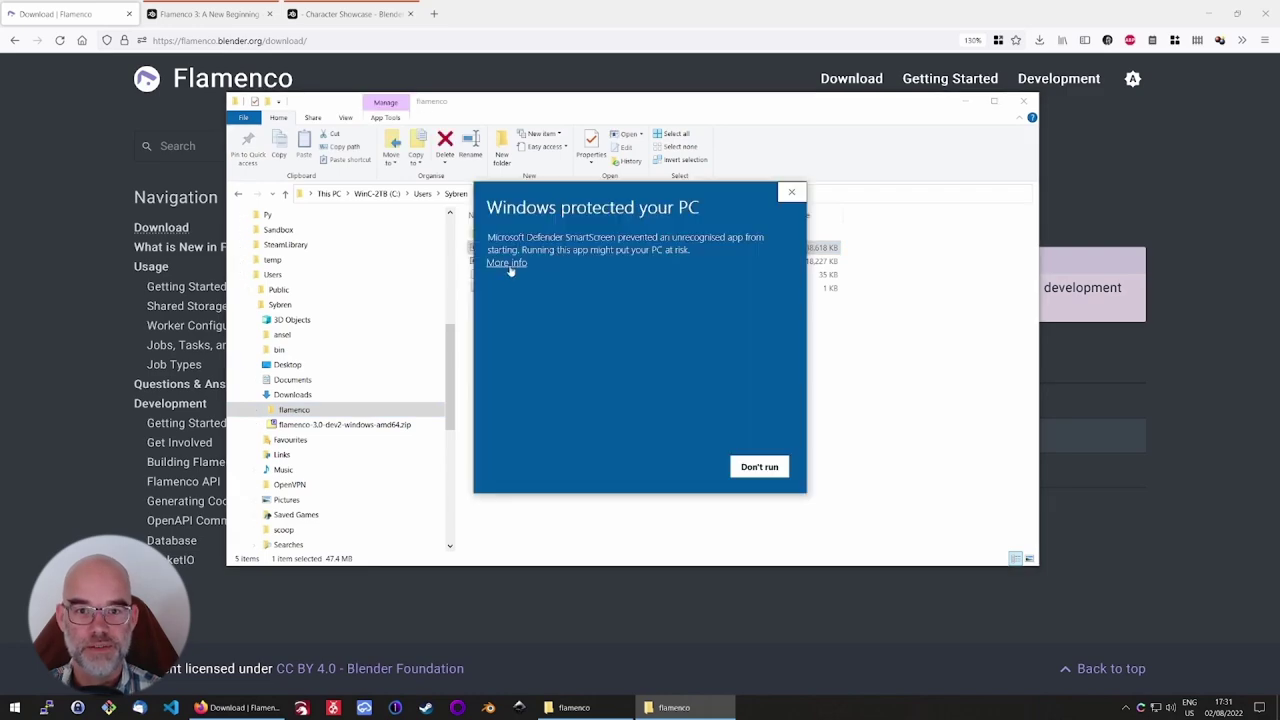
{"action": "left_click", "coordinate": [514, 271]}
{"action": "left_click", "coordinate": [684, 465]}
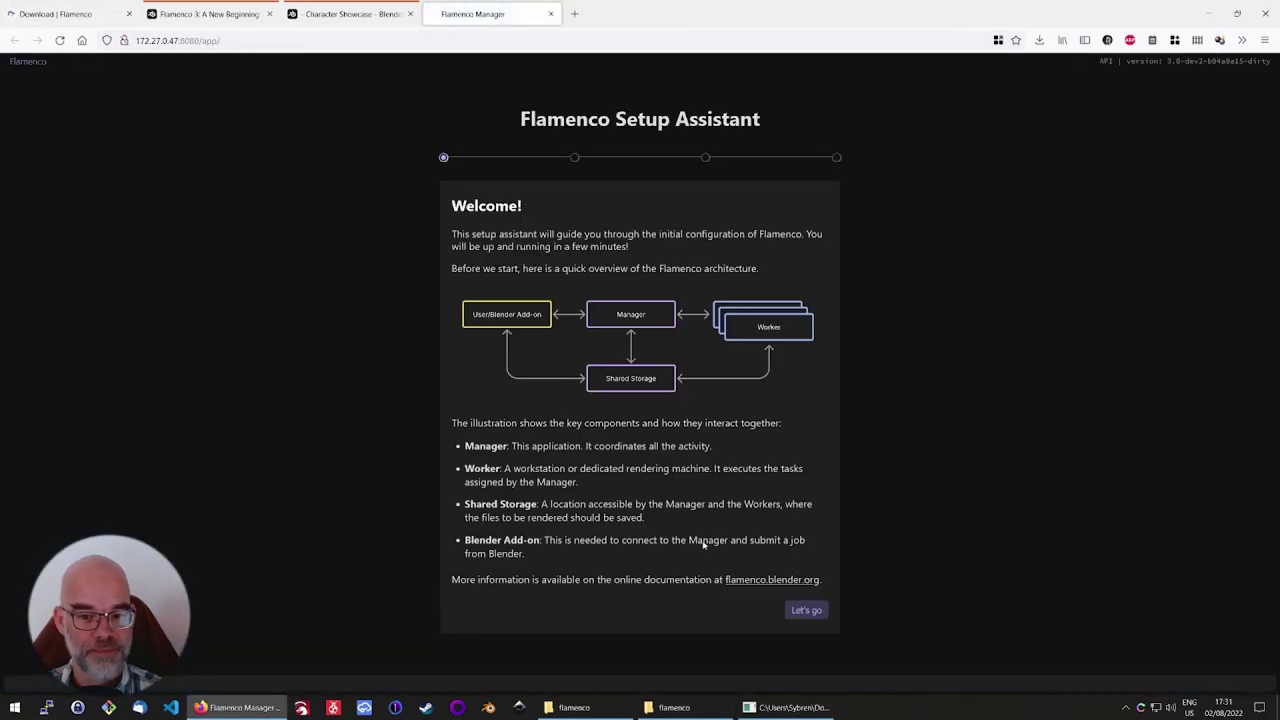
Step: Start the Flamenco setup and set the shared storage path to F:\flamenco, copied from the folder's address in File Explorer
{"action": "left_click", "coordinate": [810, 612]}
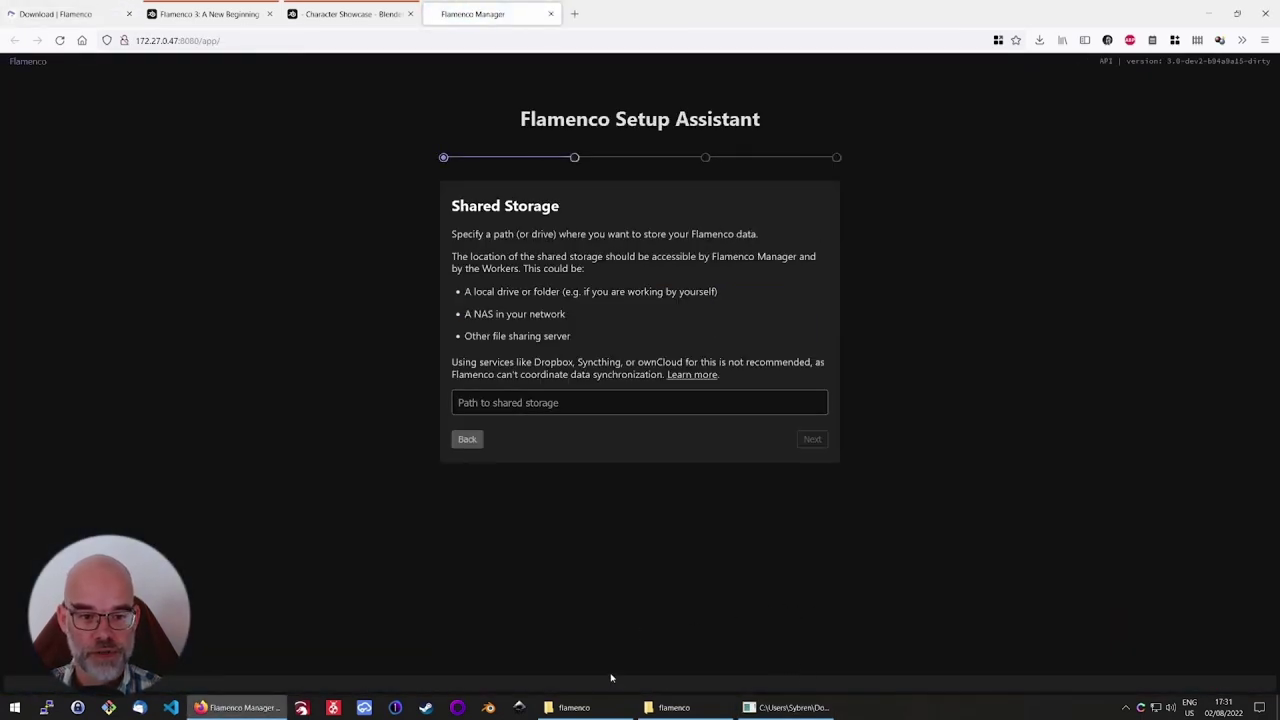
{"action": "left_click", "coordinate": [588, 704]}
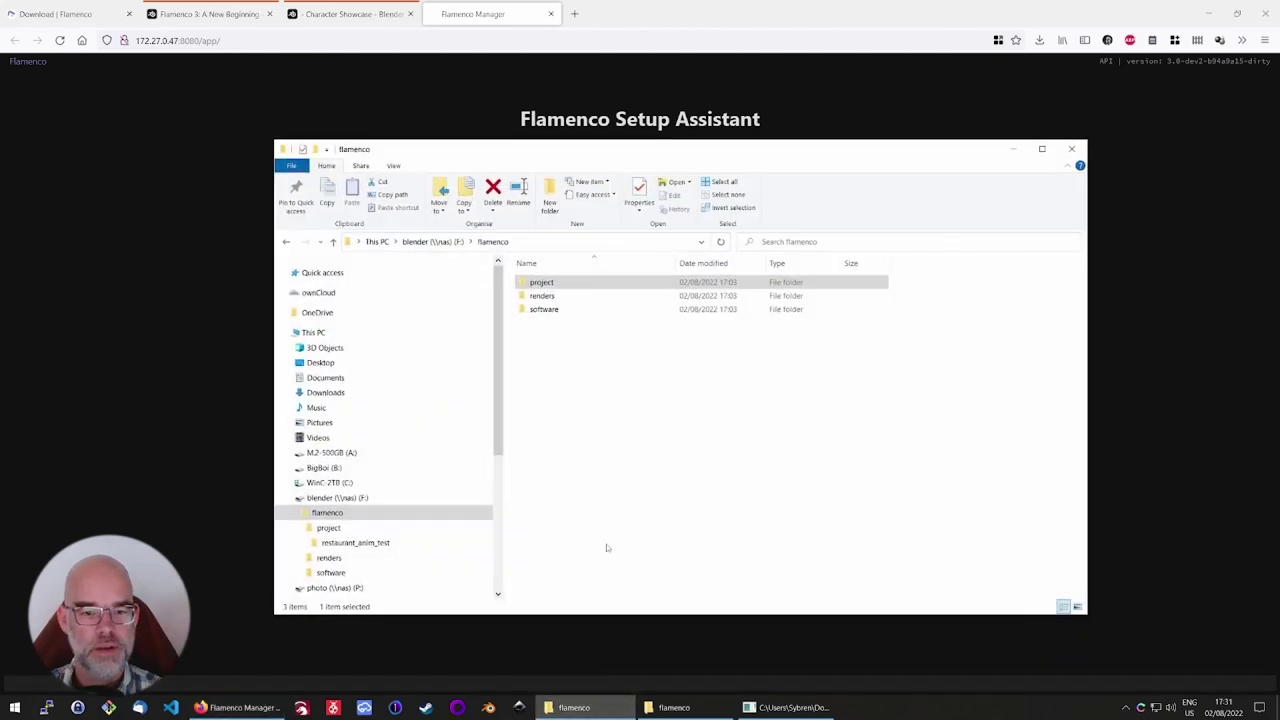
{"action": "left_click", "coordinate": [430, 241]}
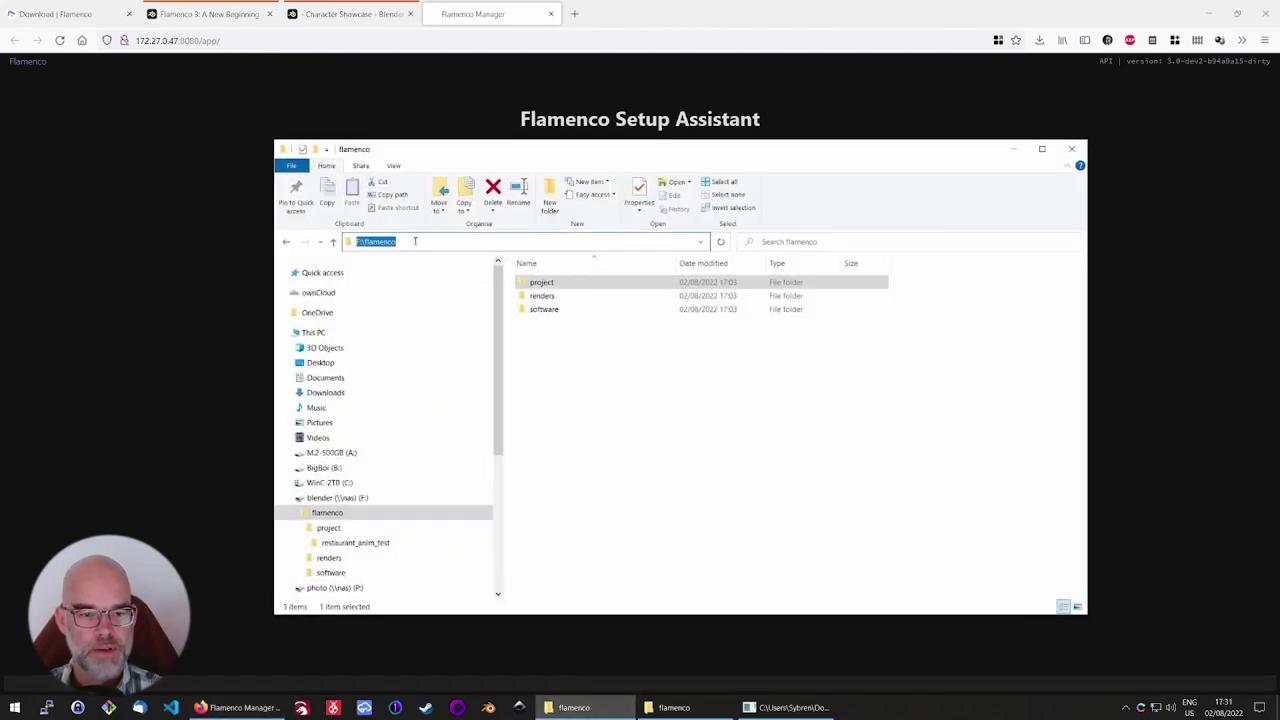
{"action": "right_click", "coordinate": [384, 243]}
{"action": "left_click", "coordinate": [409, 277]}
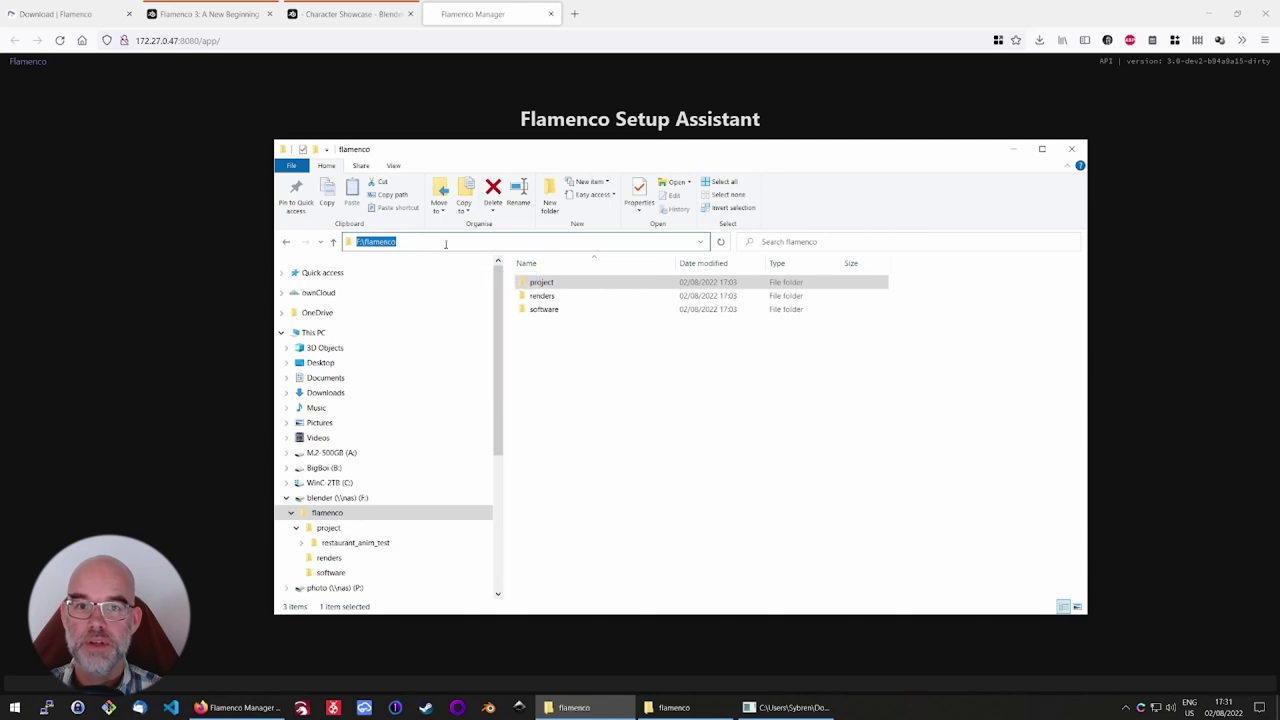
{"action": "left_click", "coordinate": [569, 87]}
{"action": "right_click", "coordinate": [572, 409]}
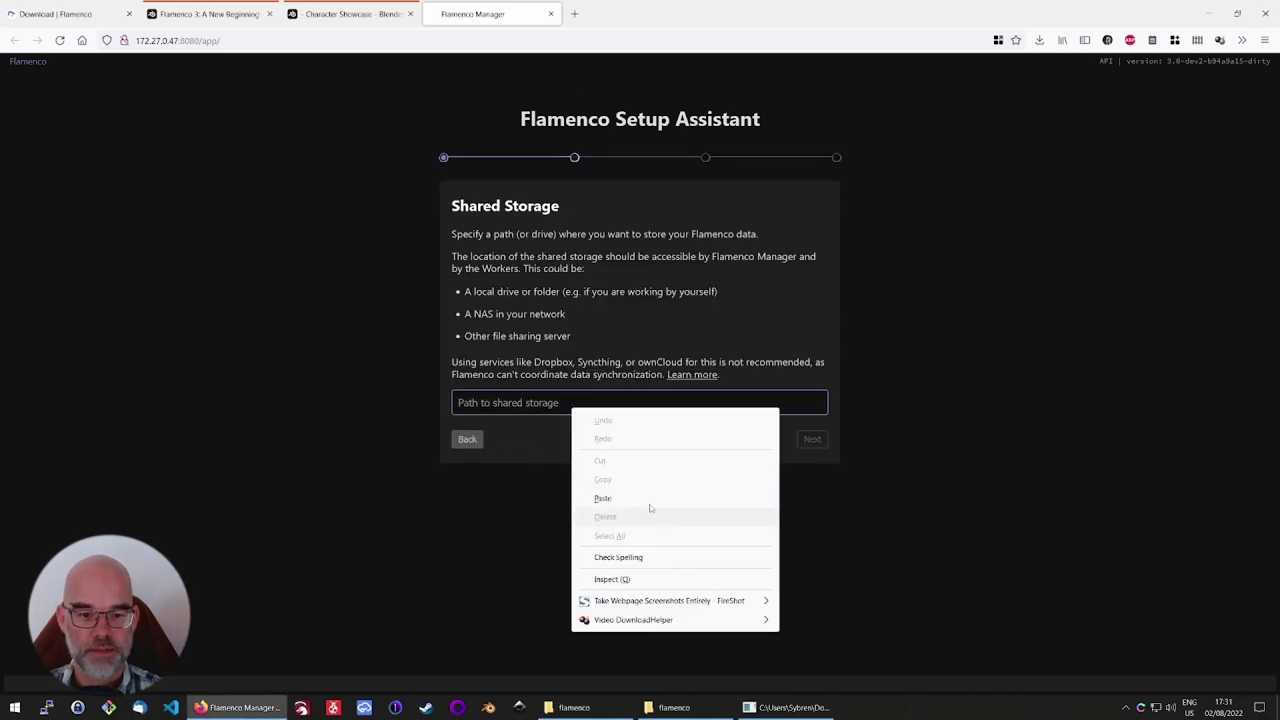
{"action": "left_click", "coordinate": [603, 498]}
{"action": "left_click", "coordinate": [815, 440]}
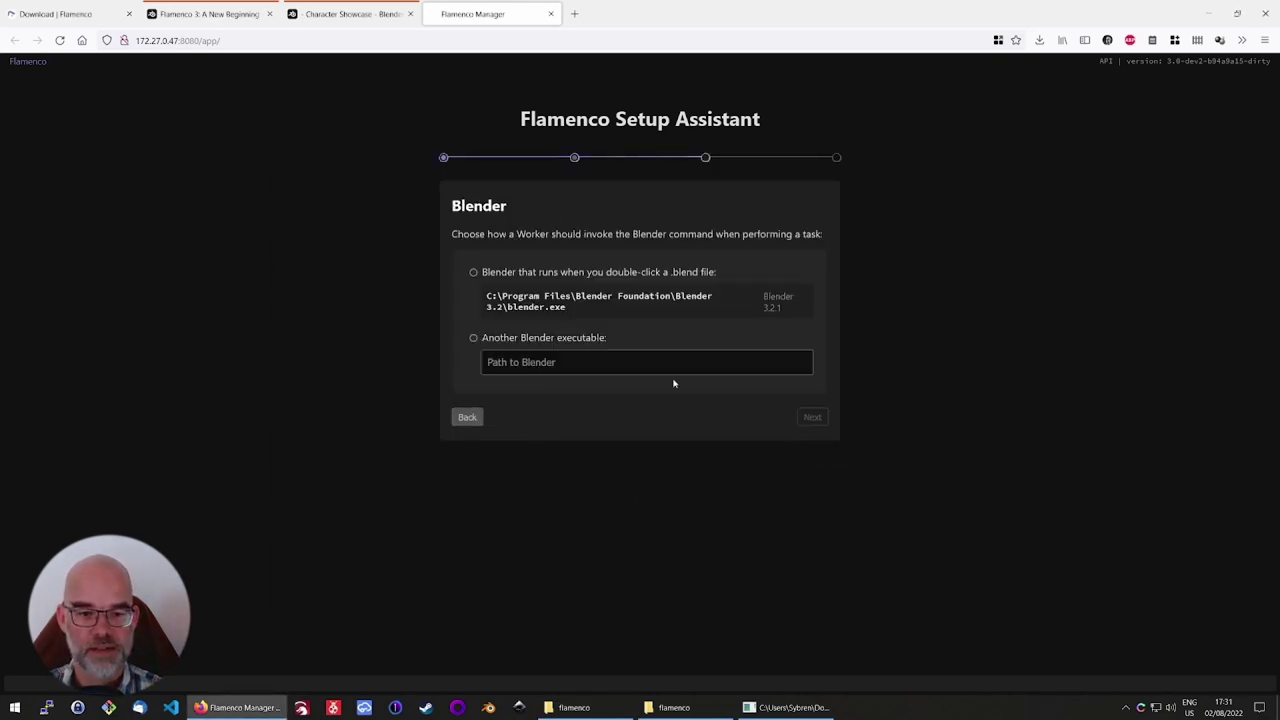
Step: Choose the Blender that runs when double-clicking a .blend file as the Worker's Blender and confirm the Flamenco configuration
{"action": "left_click", "coordinate": [474, 273]}
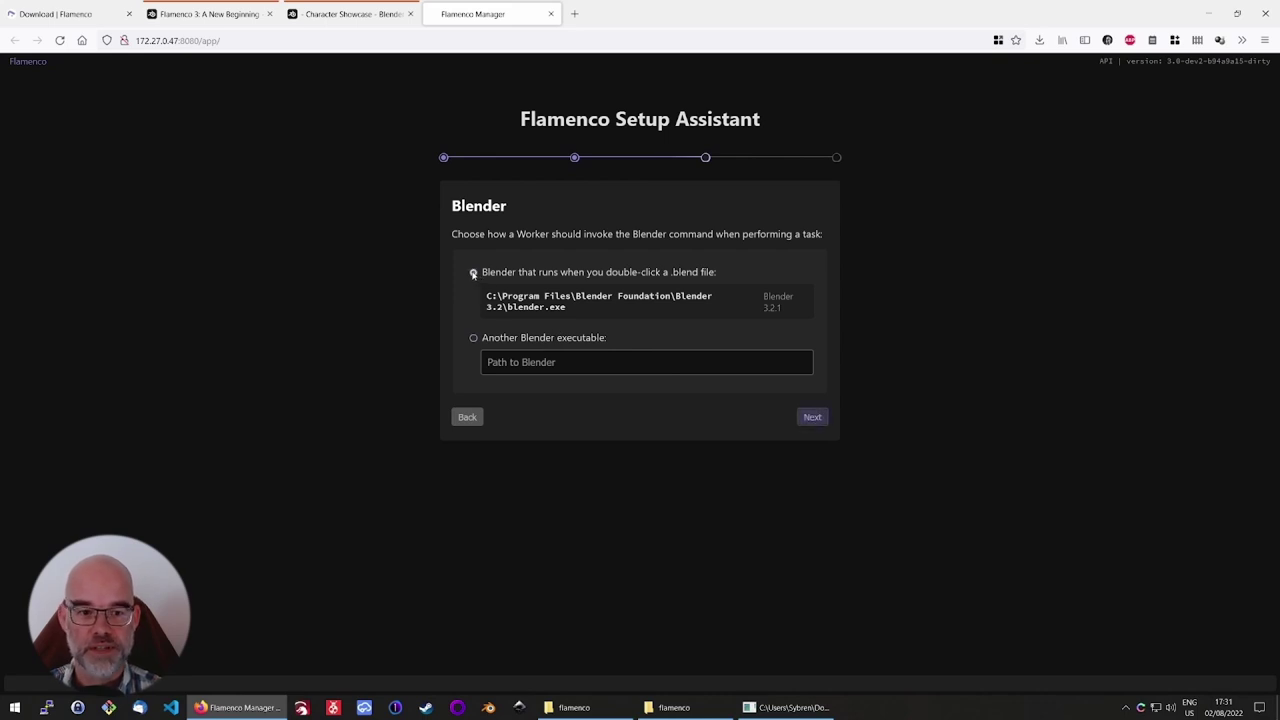
{"action": "left_click", "coordinate": [812, 418]}
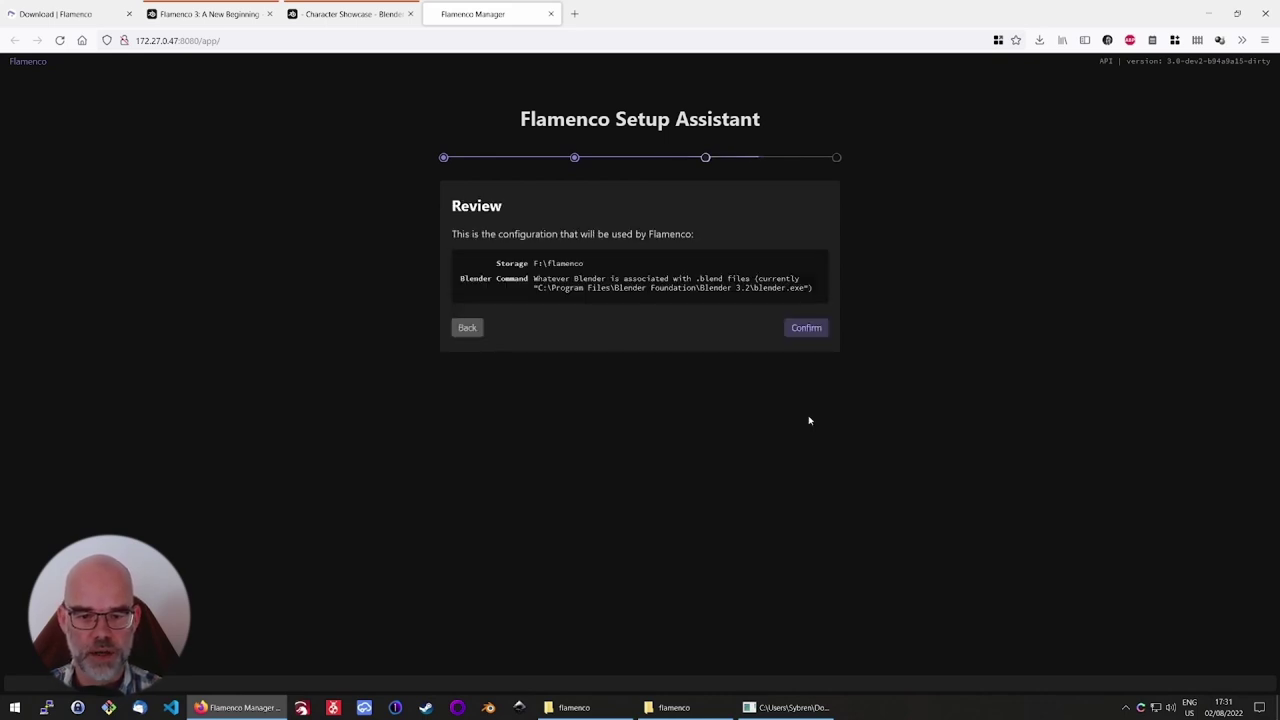
{"action": "left_click", "coordinate": [803, 329]}
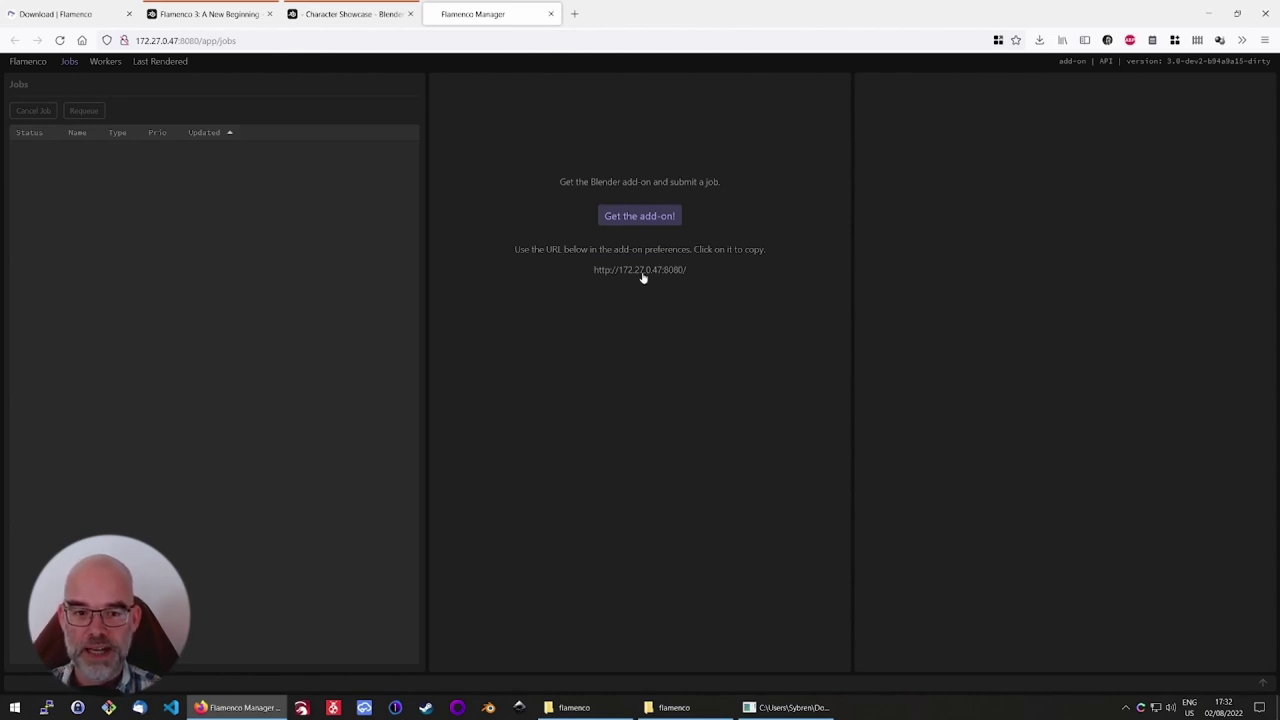
Step: Download the Flamenco add-on from the Manager page and install flamenco3-addon.zip from the Downloads folder in Blender
{"action": "left_click", "coordinate": [636, 220]}
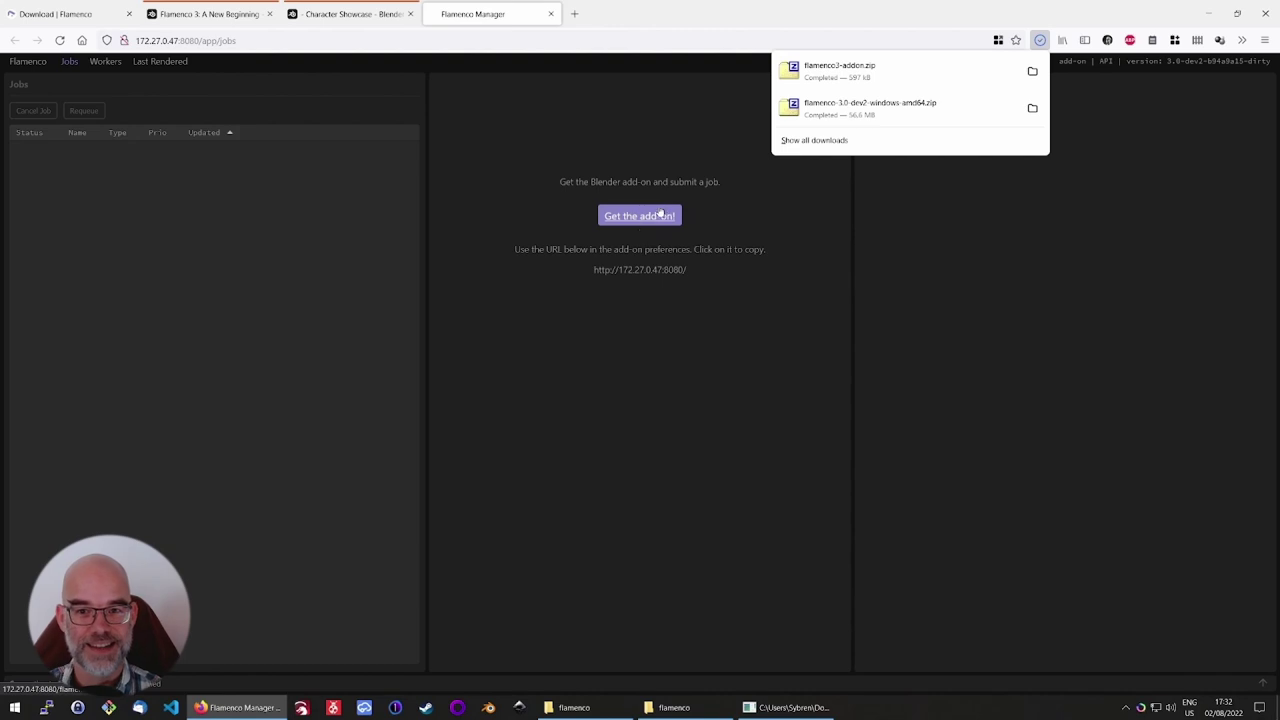
{"action": "left_click", "coordinate": [488, 707]}
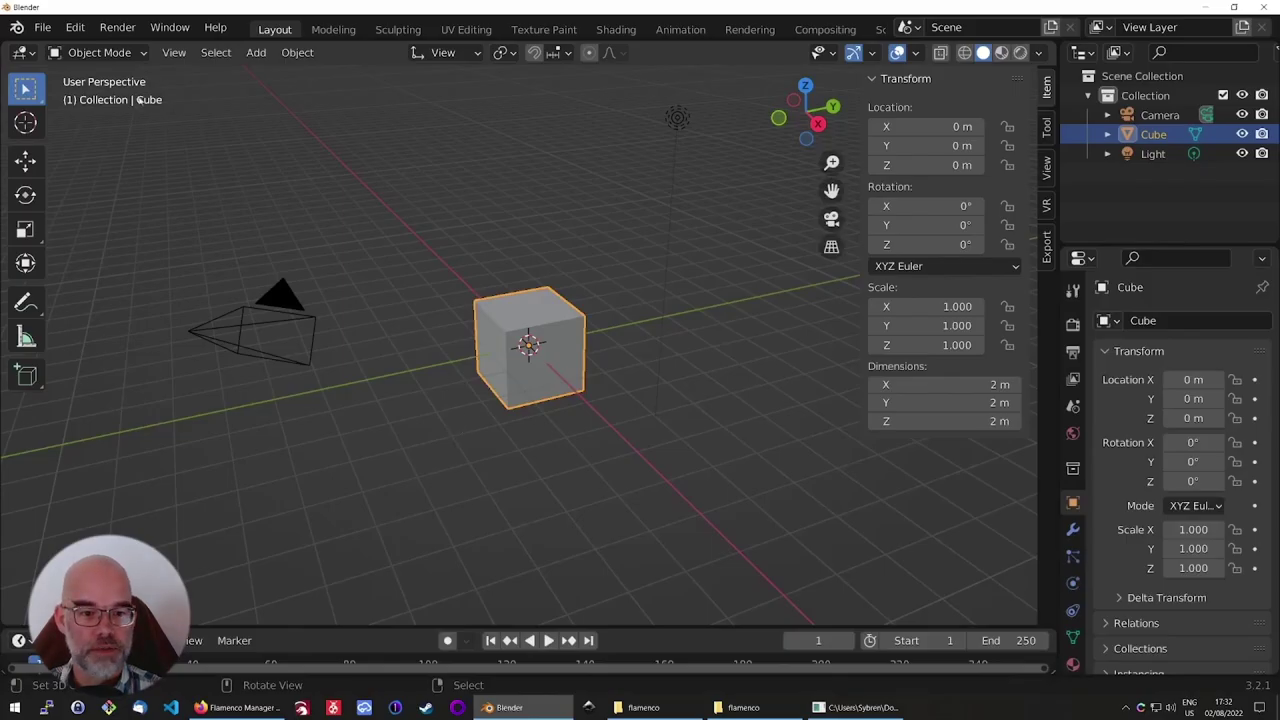
{"action": "left_click", "coordinate": [75, 27]}
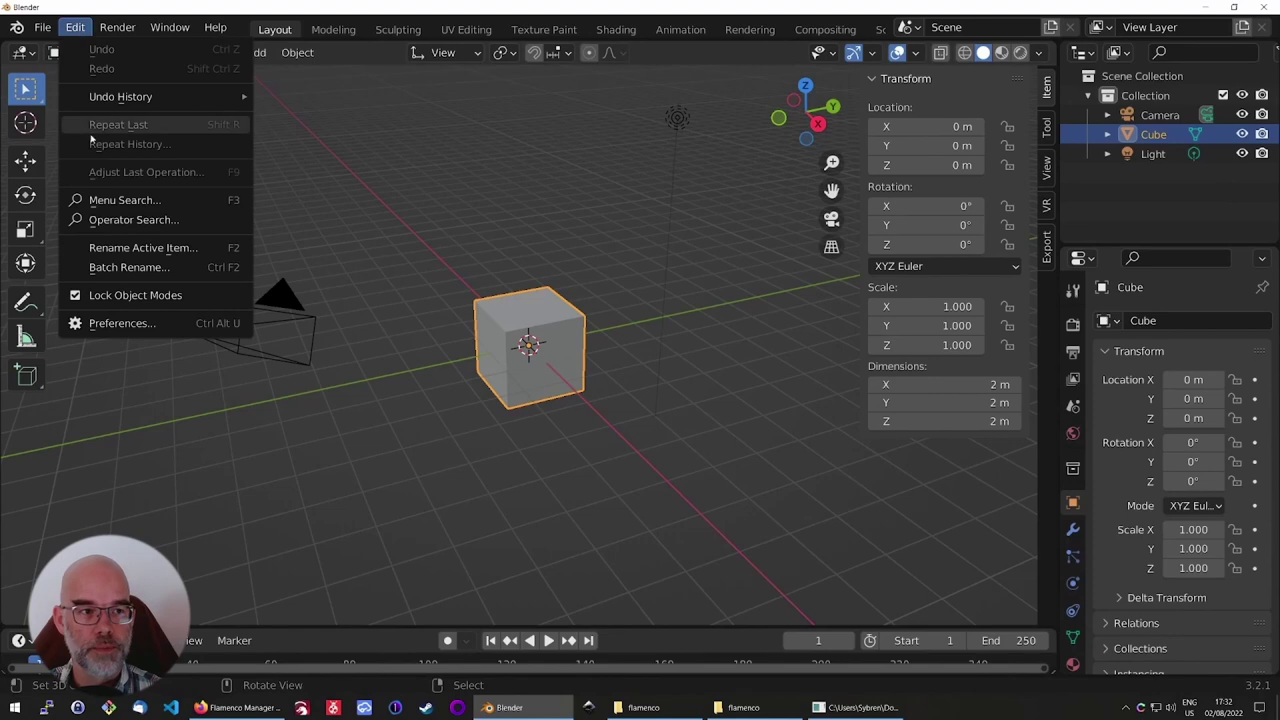
{"action": "left_click", "coordinate": [121, 325]}
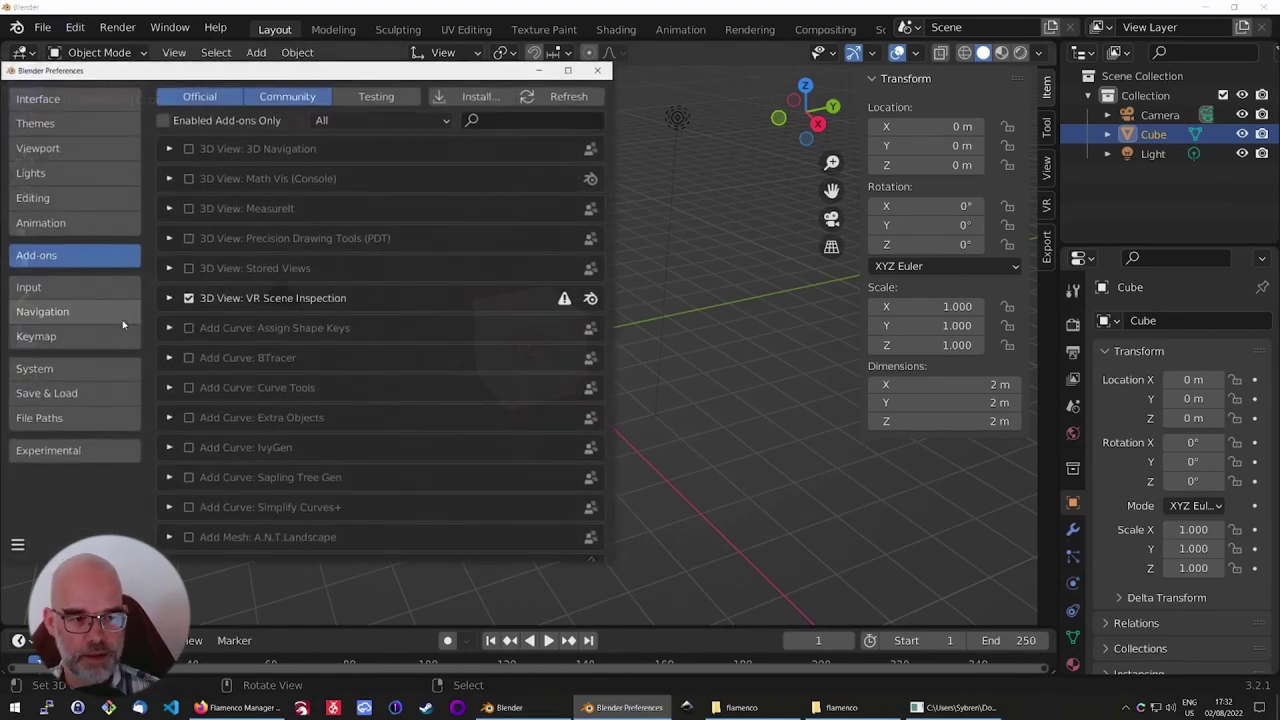
{"action": "left_click", "coordinate": [470, 96]}
{"action": "left_click", "coordinate": [291, 98]}
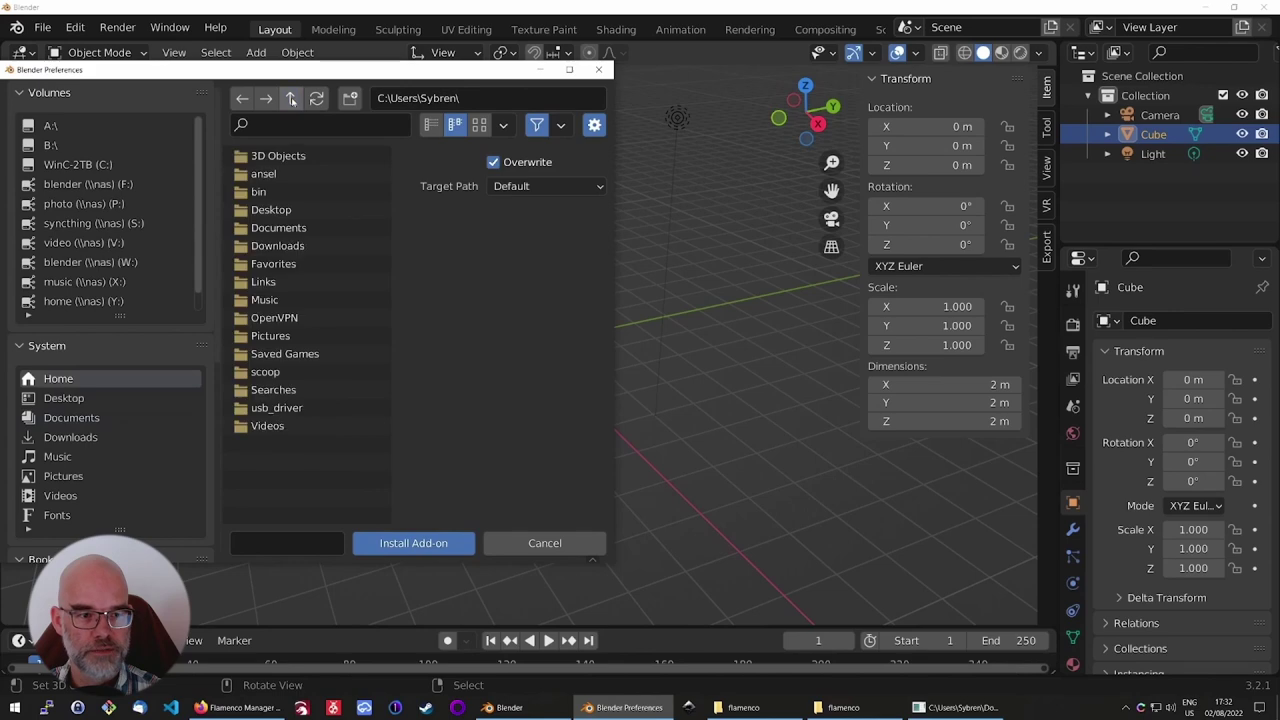
{"action": "left_click", "coordinate": [311, 250]}
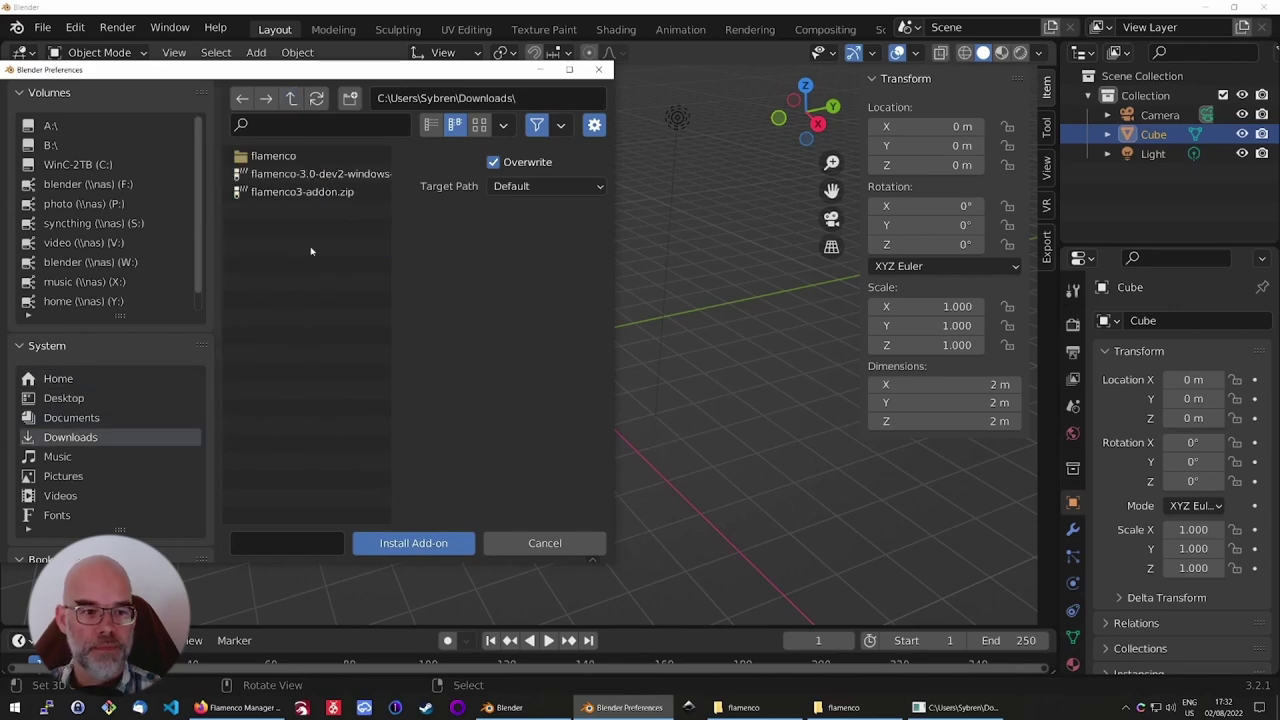
{"action": "double_click", "coordinate": [311, 195]}
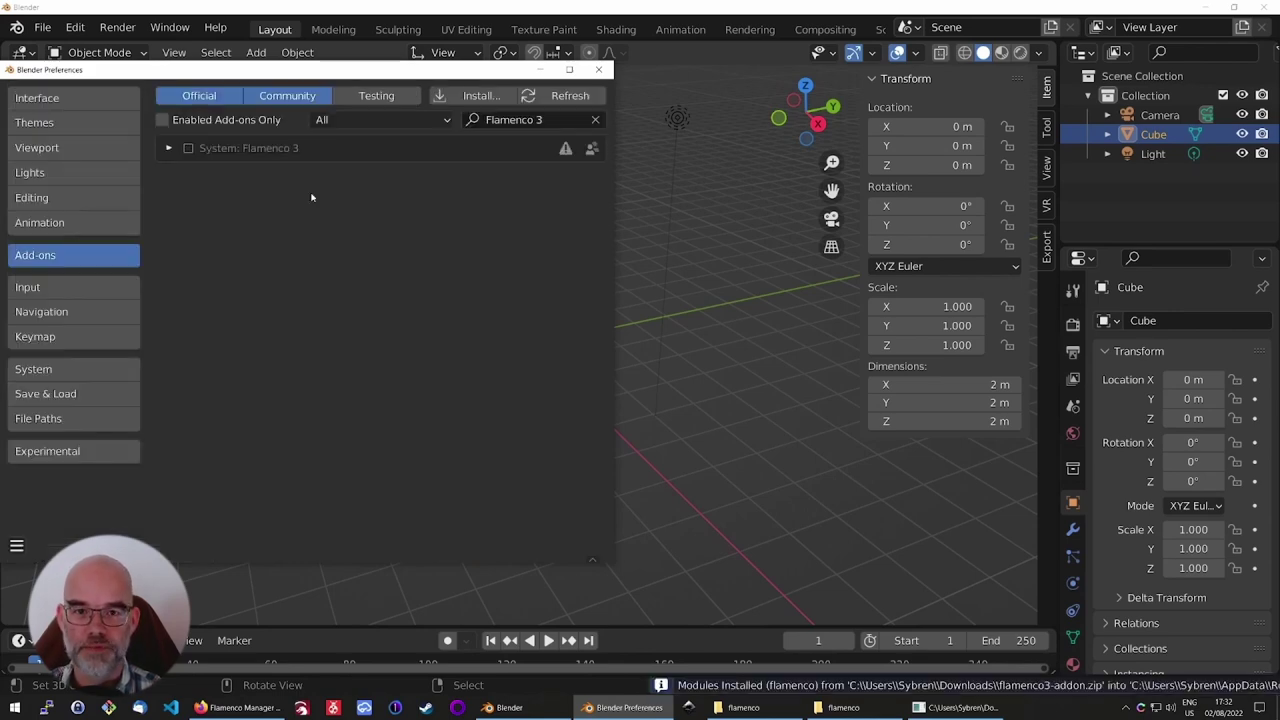
{"action": "left_click", "coordinate": [188, 148]}
{"action": "left_click", "coordinate": [169, 148]}
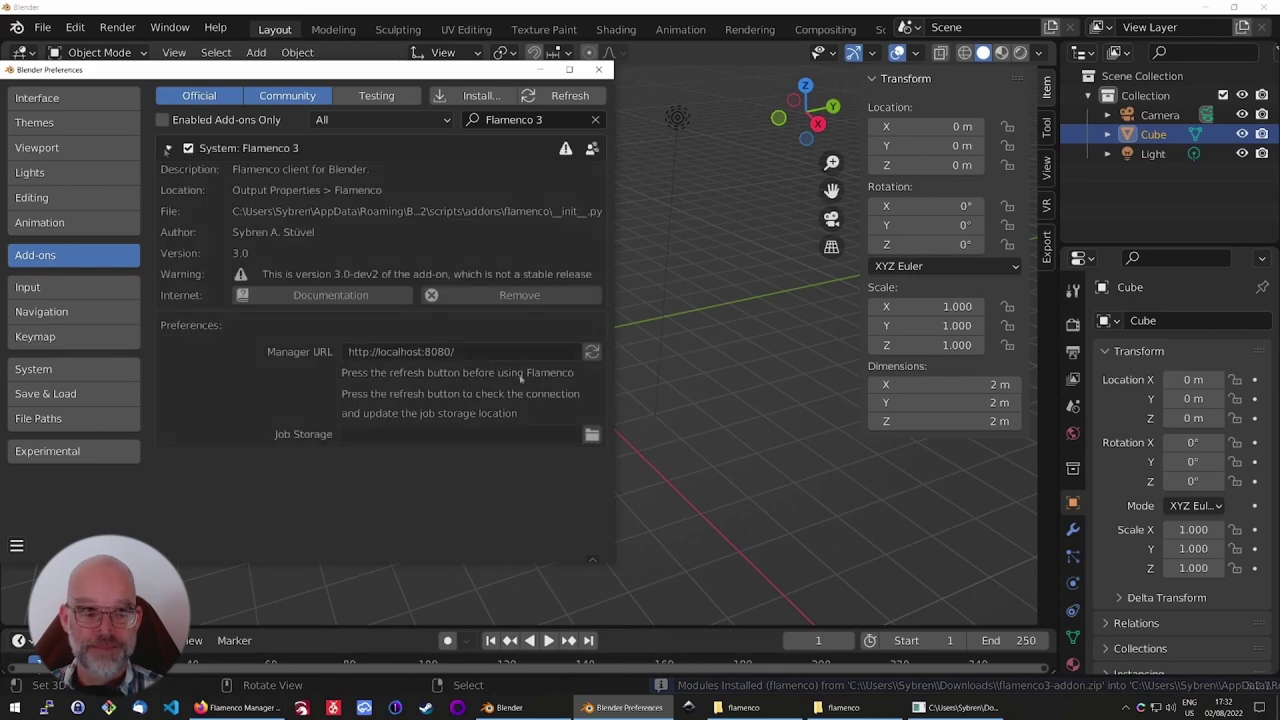
{"action": "type", "text": "http://172.27.0.47:8080/"}
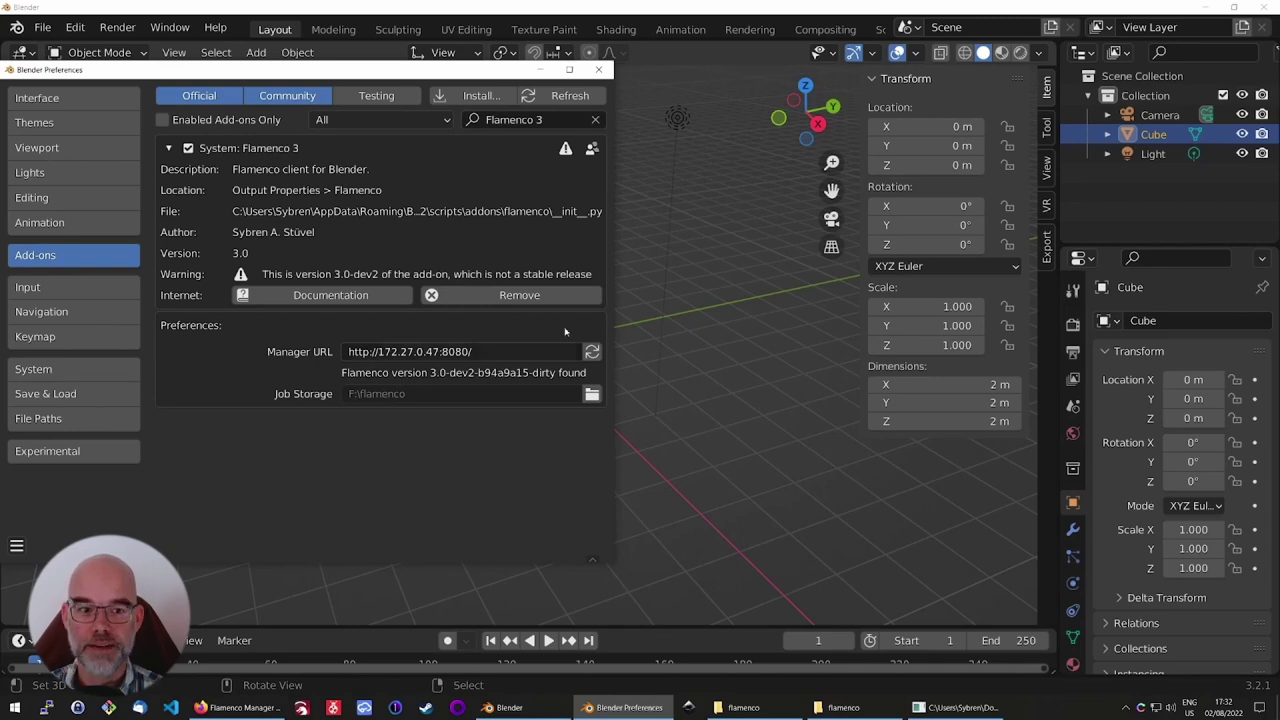
{"action": "left_click", "coordinate": [598, 69]}
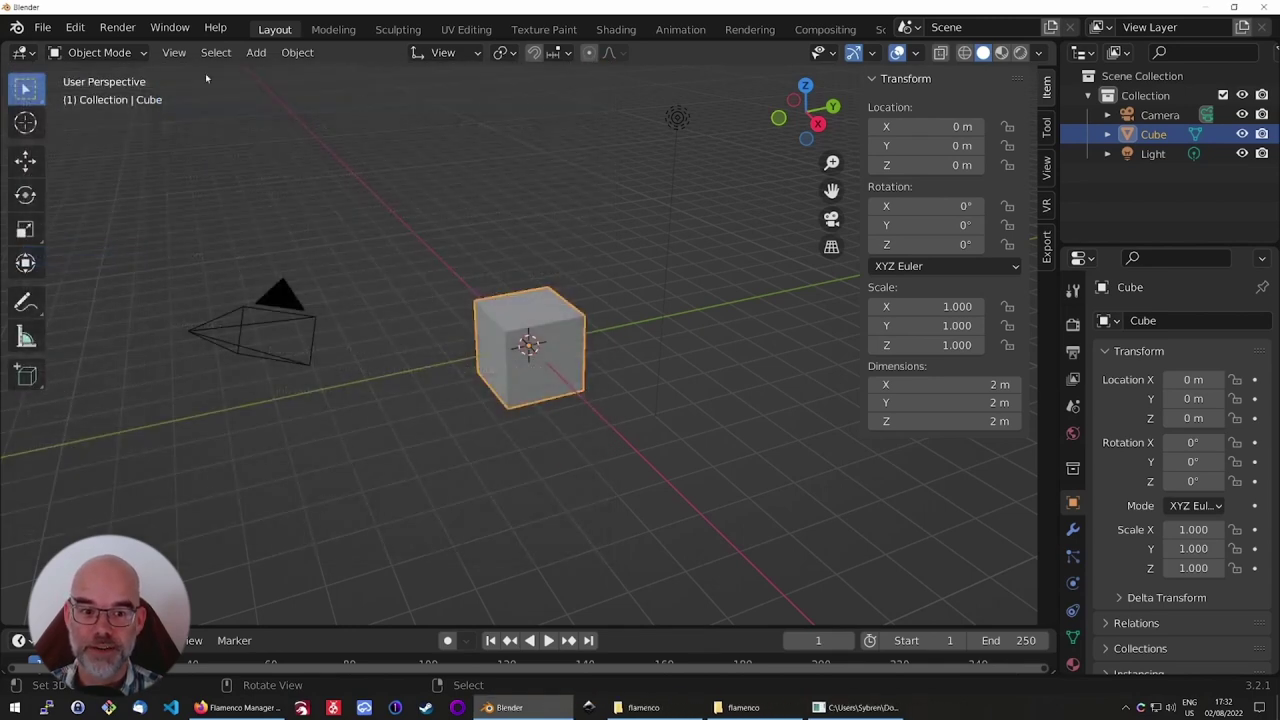
Step: Open rain_restaurant.blend from F:\flamenco\project\restaurant_anim_test\ without saving the untitled scene
{"action": "left_click", "coordinate": [48, 33]}
{"action": "left_click", "coordinate": [69, 70]}
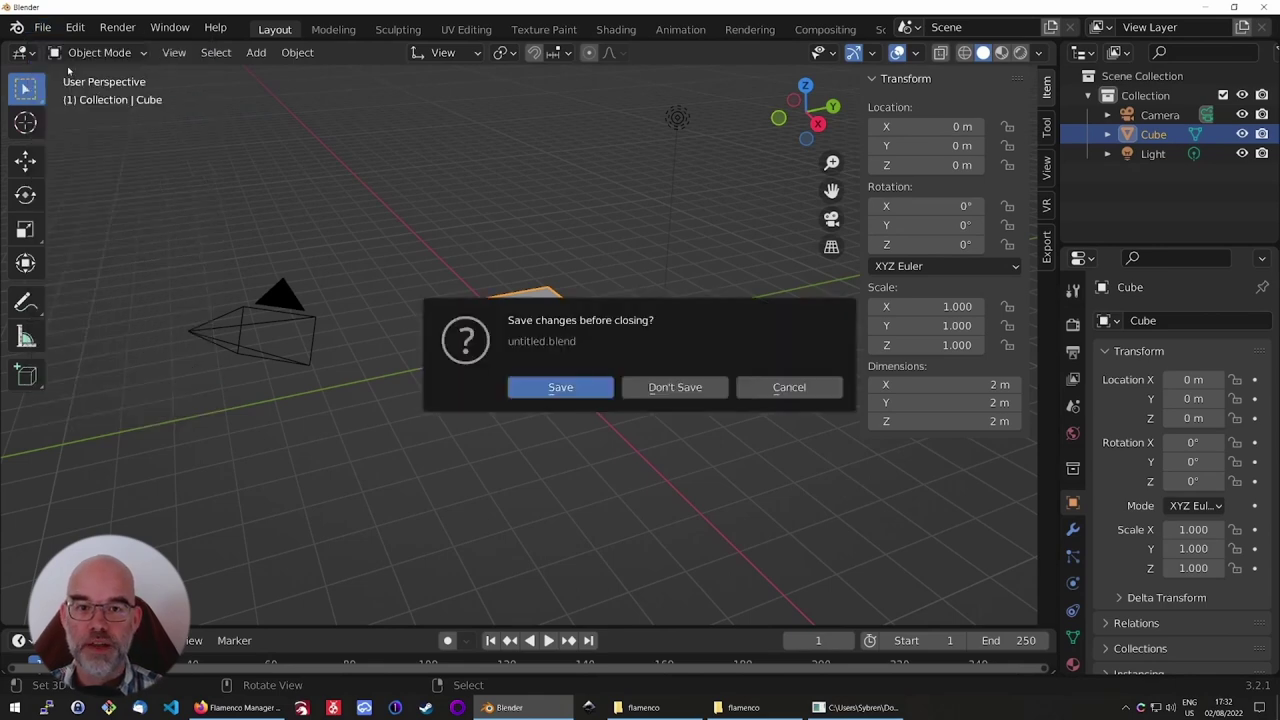
{"action": "left_click", "coordinate": [680, 387]}
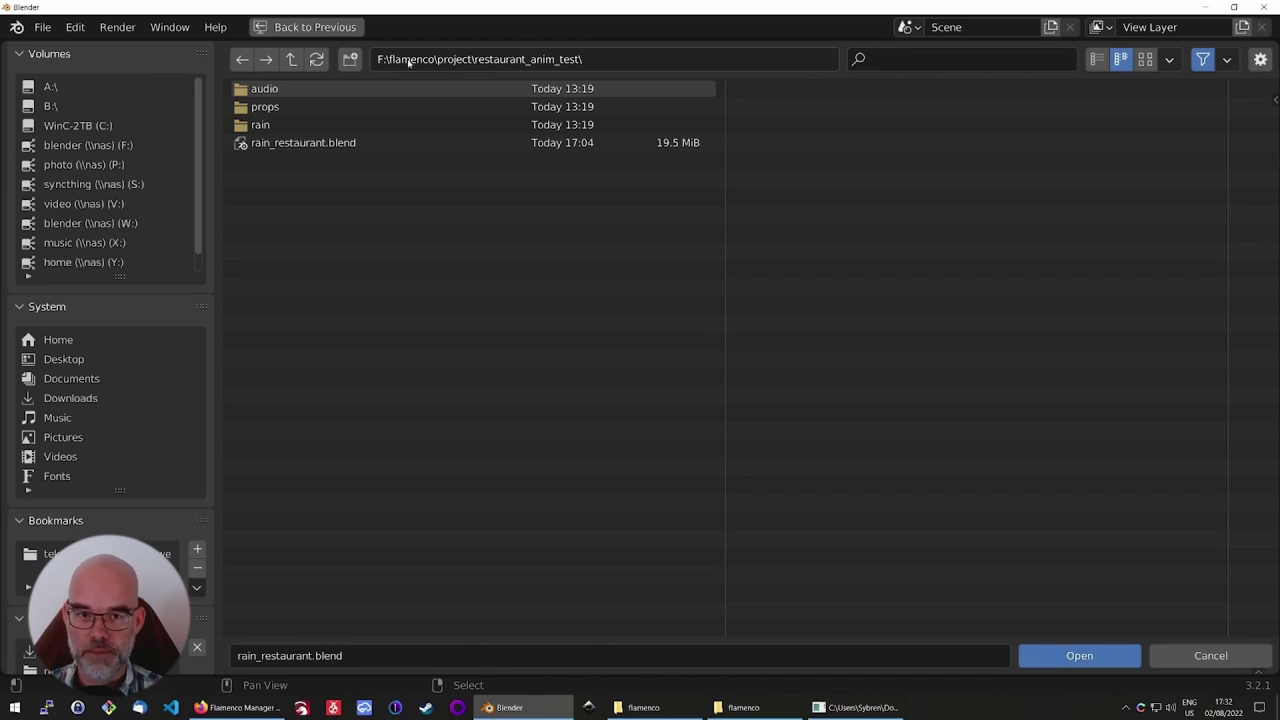
{"action": "left_click", "coordinate": [325, 143]}
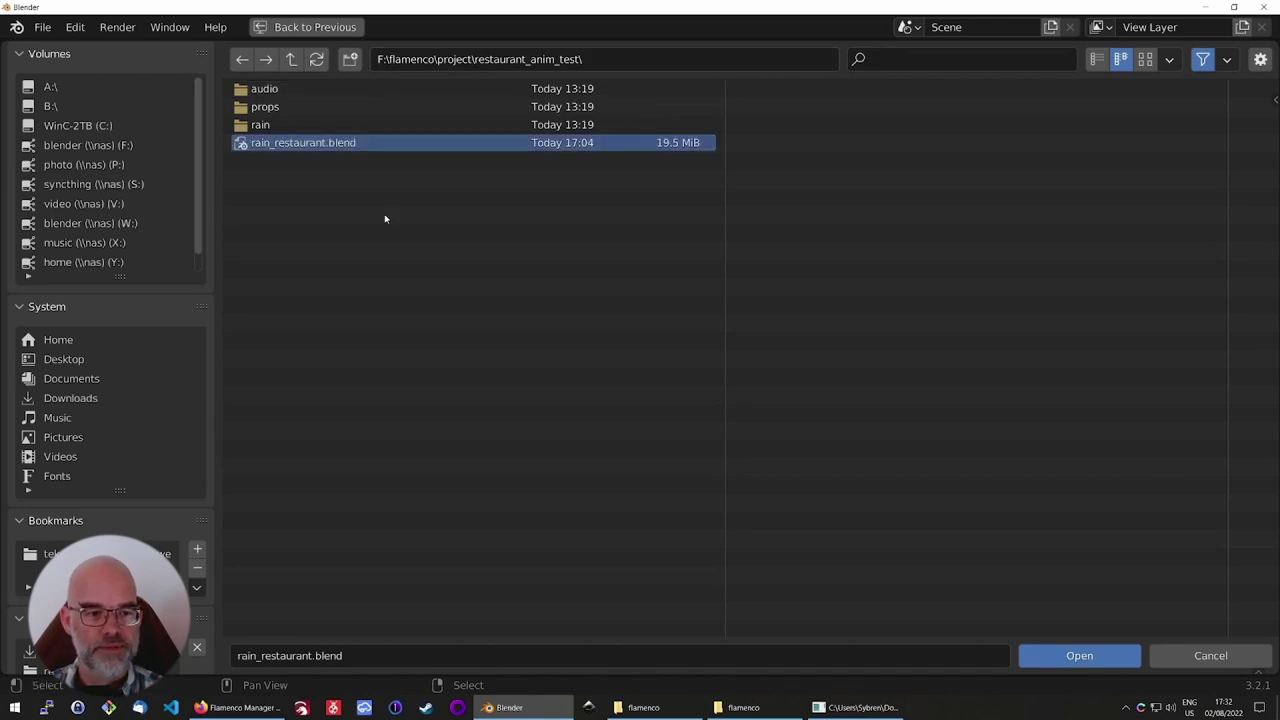
{"action": "left_click", "coordinate": [1093, 656]}
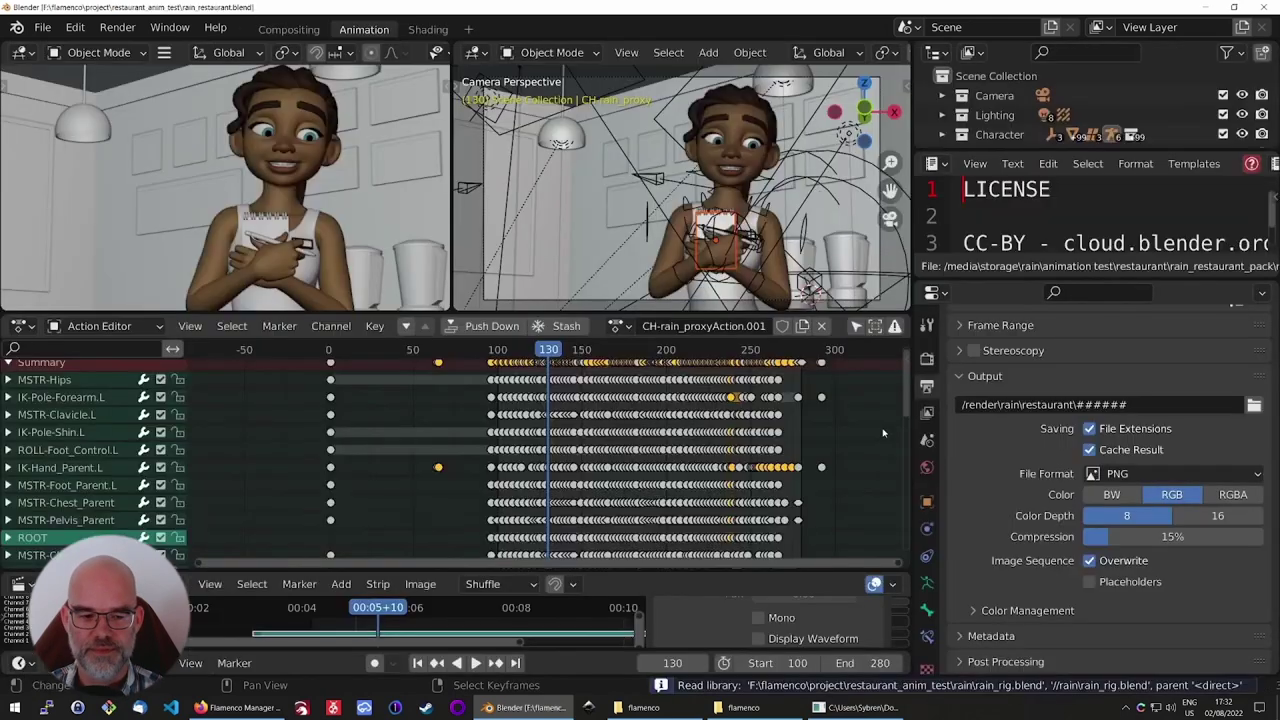
Step: Set the scene's render engine to Workbench
{"action": "left_click", "coordinate": [927, 358]}
{"action": "scroll", "coordinate": [1003, 360], "scroll_direction": "up", "scroll_amount": 2}
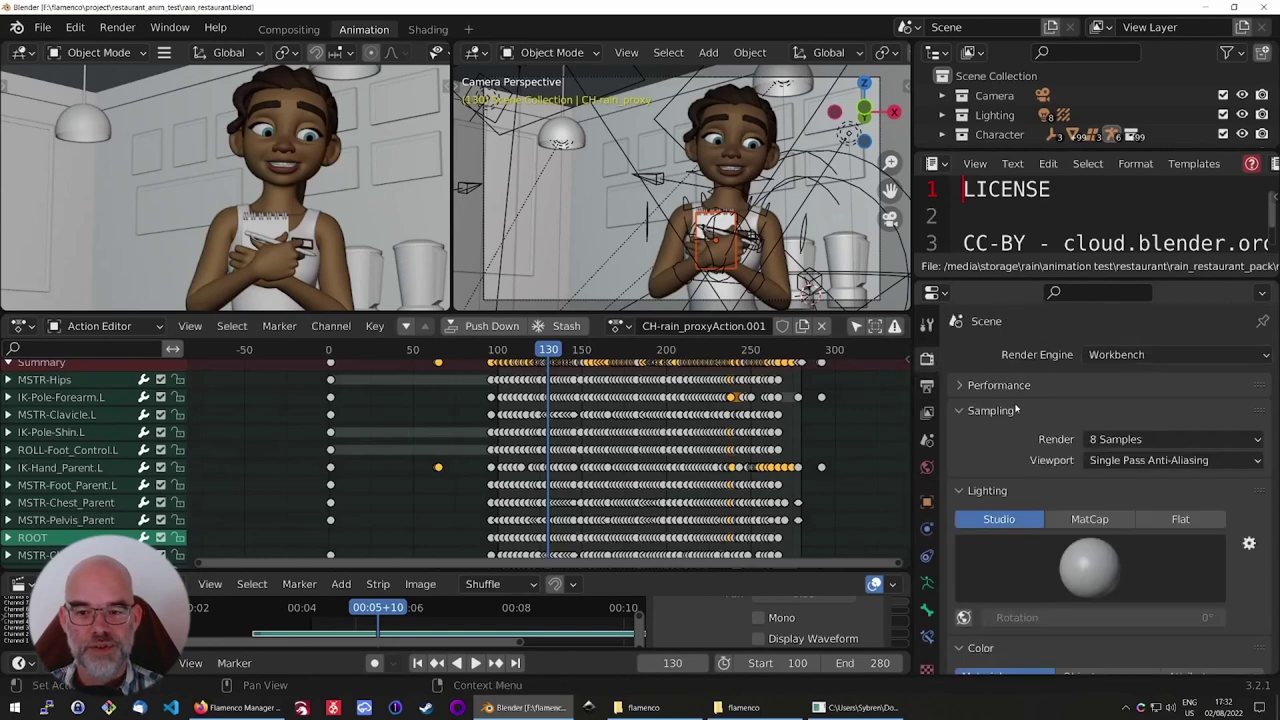
{"action": "left_click", "coordinate": [1123, 356]}
{"action": "left_click", "coordinate": [1108, 395]}
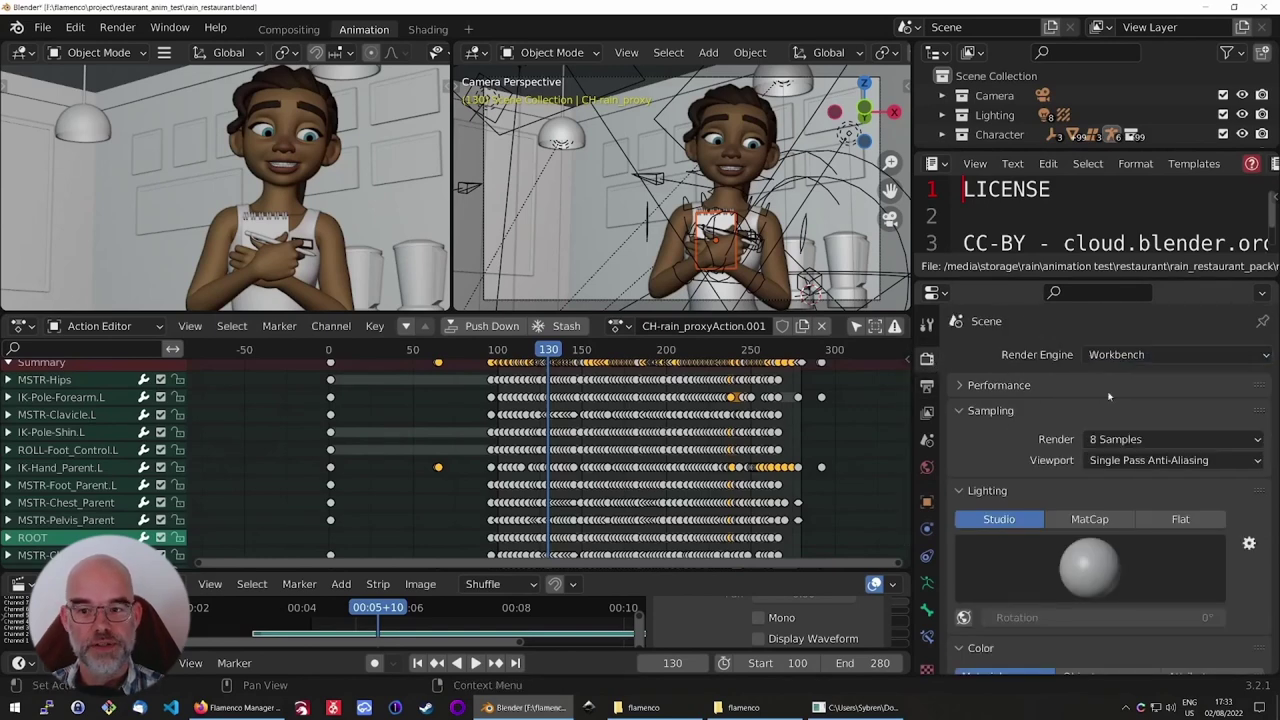
Step: Set the render resolution percentage to 25% in the scene's output format settings
{"action": "left_click", "coordinate": [927, 385]}
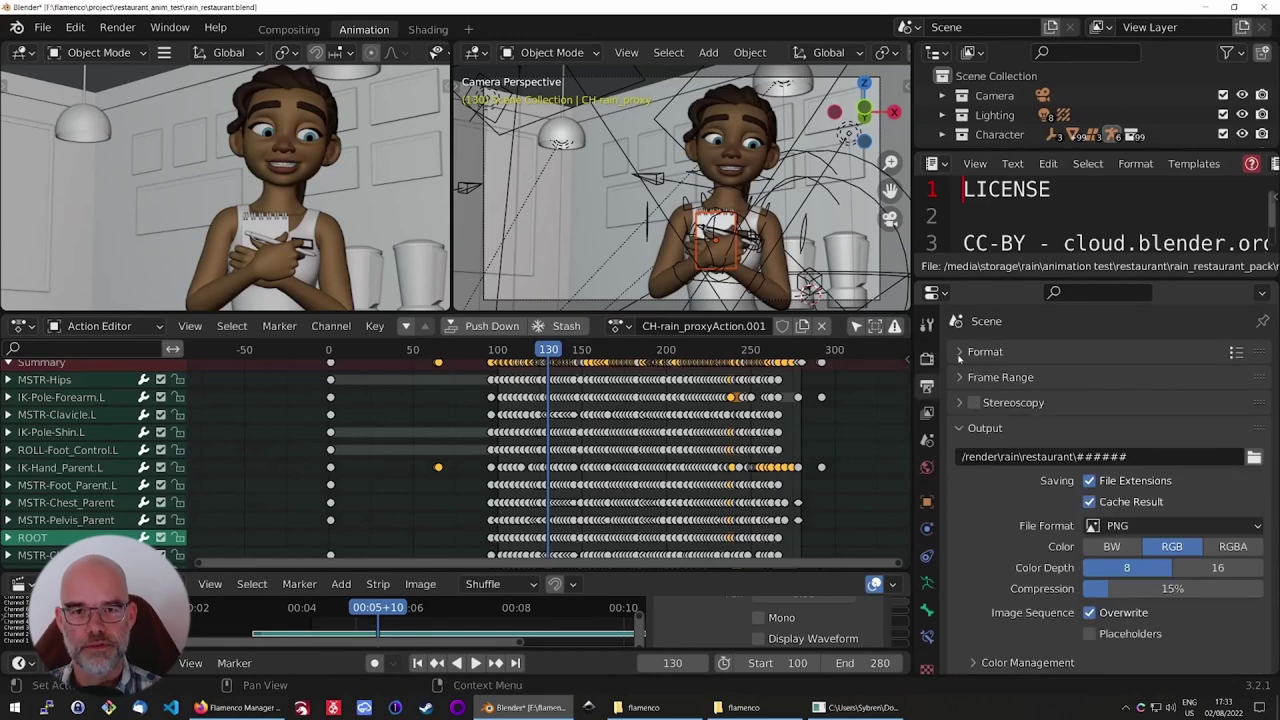
{"action": "left_click", "coordinate": [982, 352]}
{"action": "double_click", "coordinate": [1172, 419]}
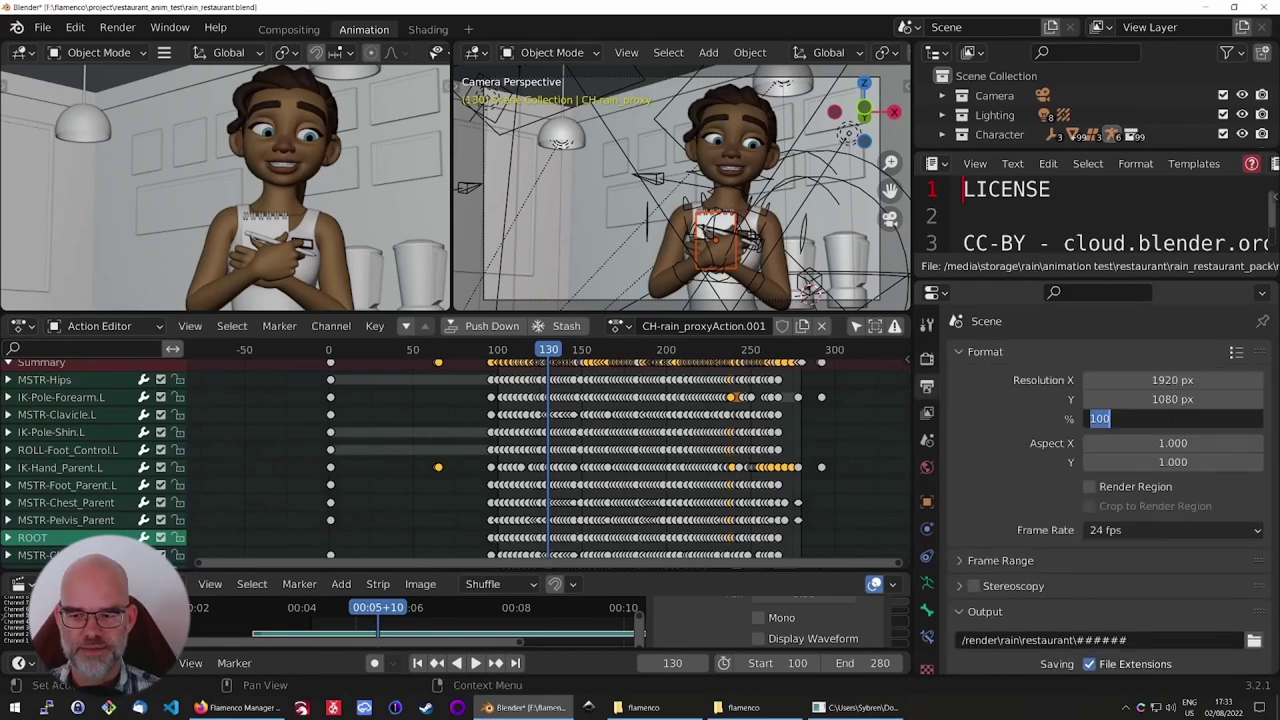
{"action": "type", "text": "50"}
{"action": "key", "text": "Return"}
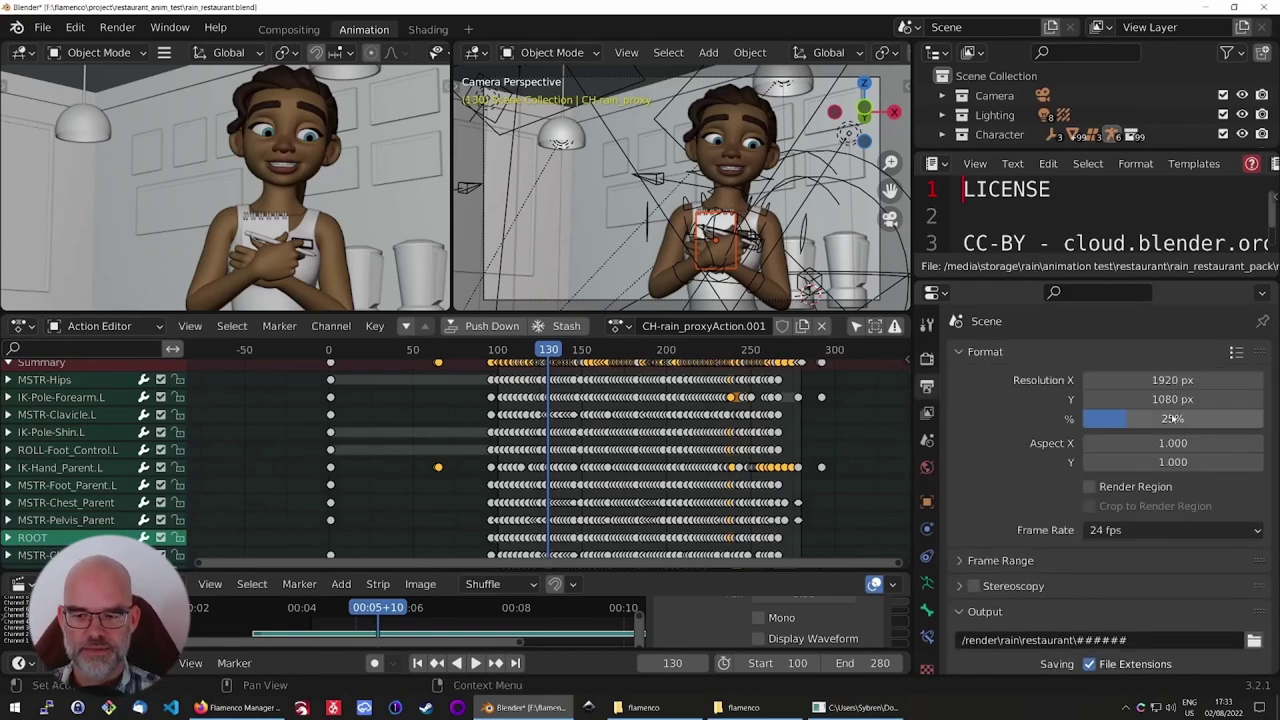
{"action": "left_click", "coordinate": [959, 352]}
Step: Fetch the Flamenco job types and choose Simple Blender Render for the rain_restaurant job
{"action": "scroll", "coordinate": [959, 380], "scroll_direction": "down", "scroll_amount": 4}
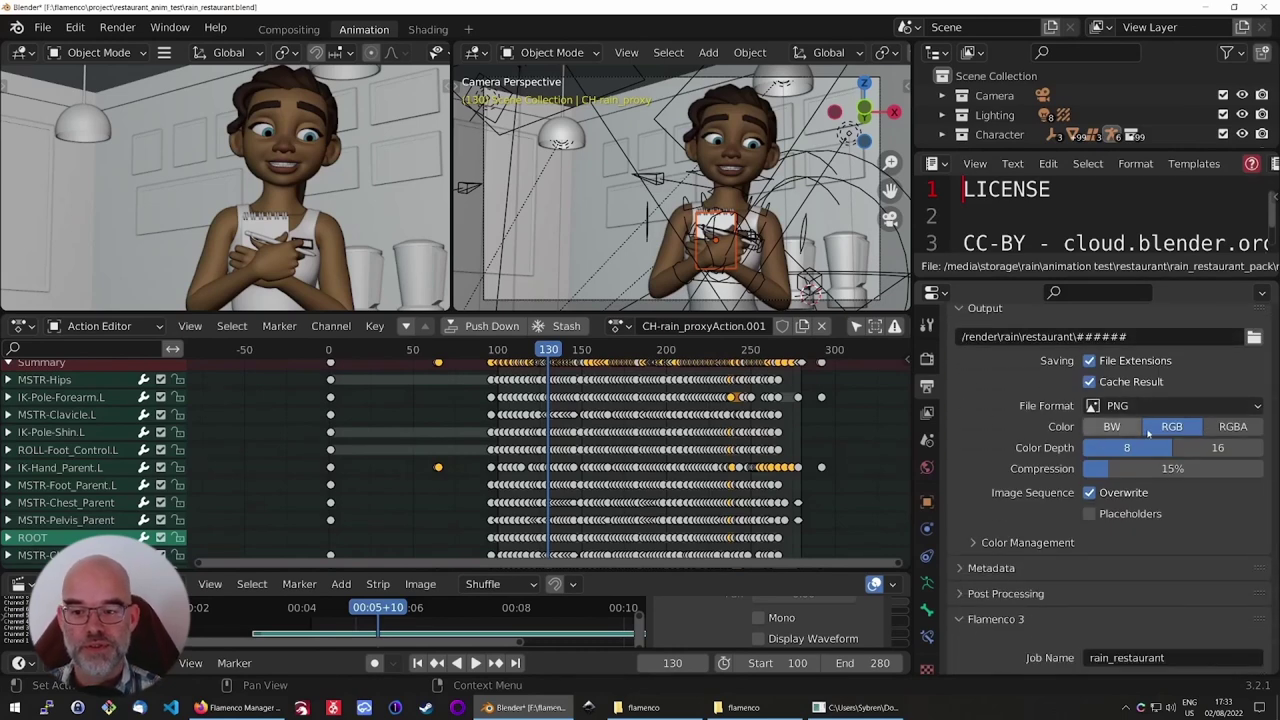
{"action": "scroll", "coordinate": [1030, 446], "scroll_direction": "down", "scroll_amount": 1}
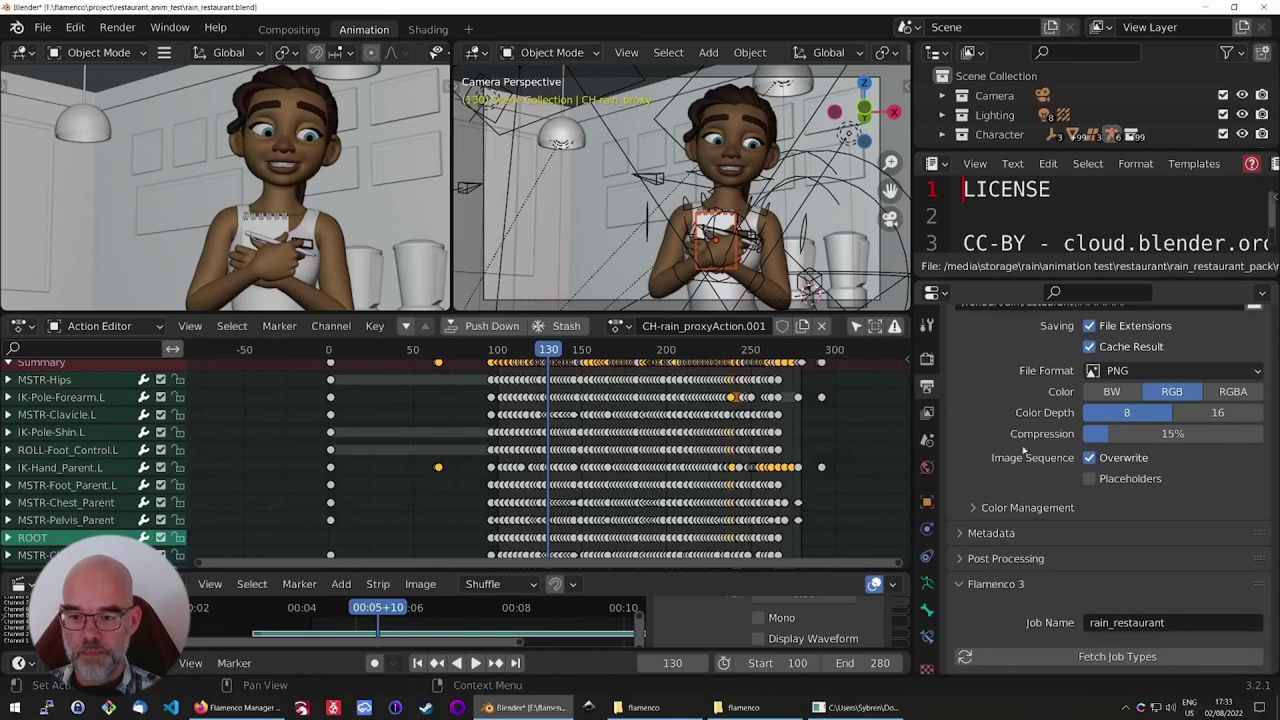
{"action": "left_click", "coordinate": [1083, 657]}
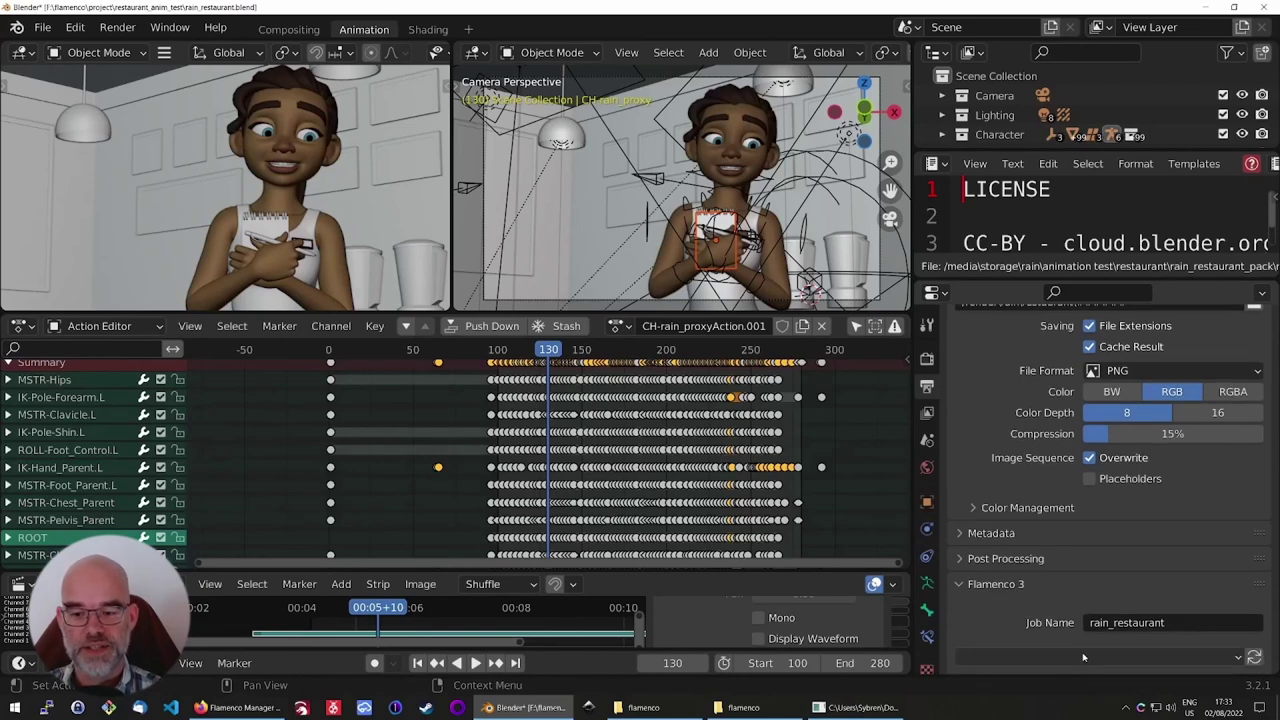
{"action": "scroll", "coordinate": [1083, 657], "scroll_direction": "down", "scroll_amount": 1}
{"action": "left_click", "coordinate": [1073, 615]}
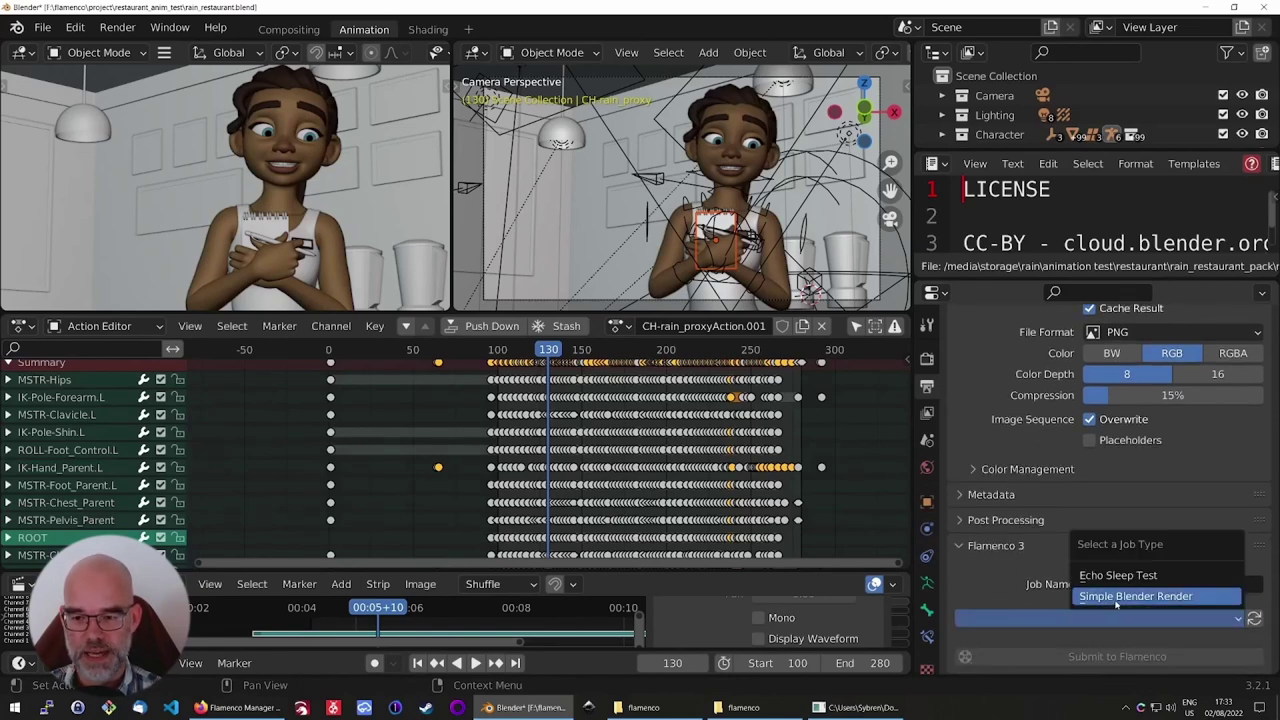
{"action": "left_click", "coordinate": [1116, 596]}
{"action": "scroll", "coordinate": [1076, 583], "scroll_direction": "down", "scroll_amount": 3}
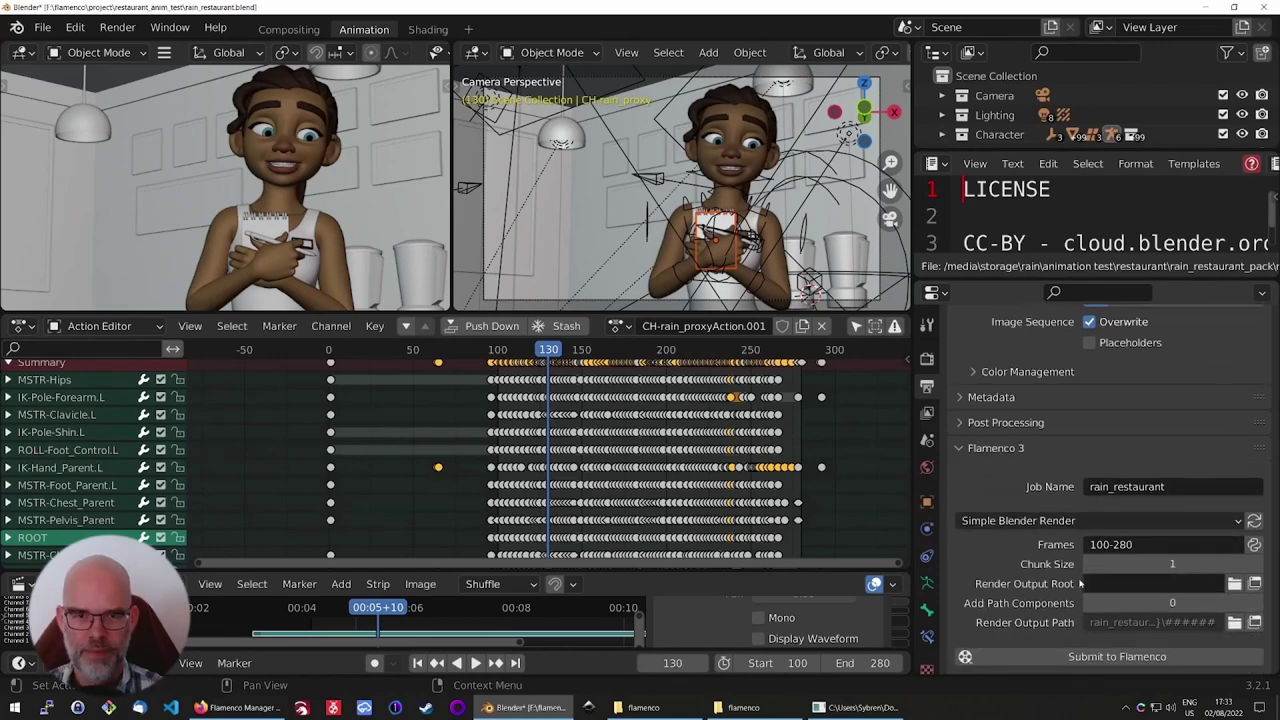
Step: Set the Flamenco job's frames to 200-210 and its chunk size to 5
{"action": "left_click", "coordinate": [1110, 544]}
{"action": "type", "text": "200-210"}
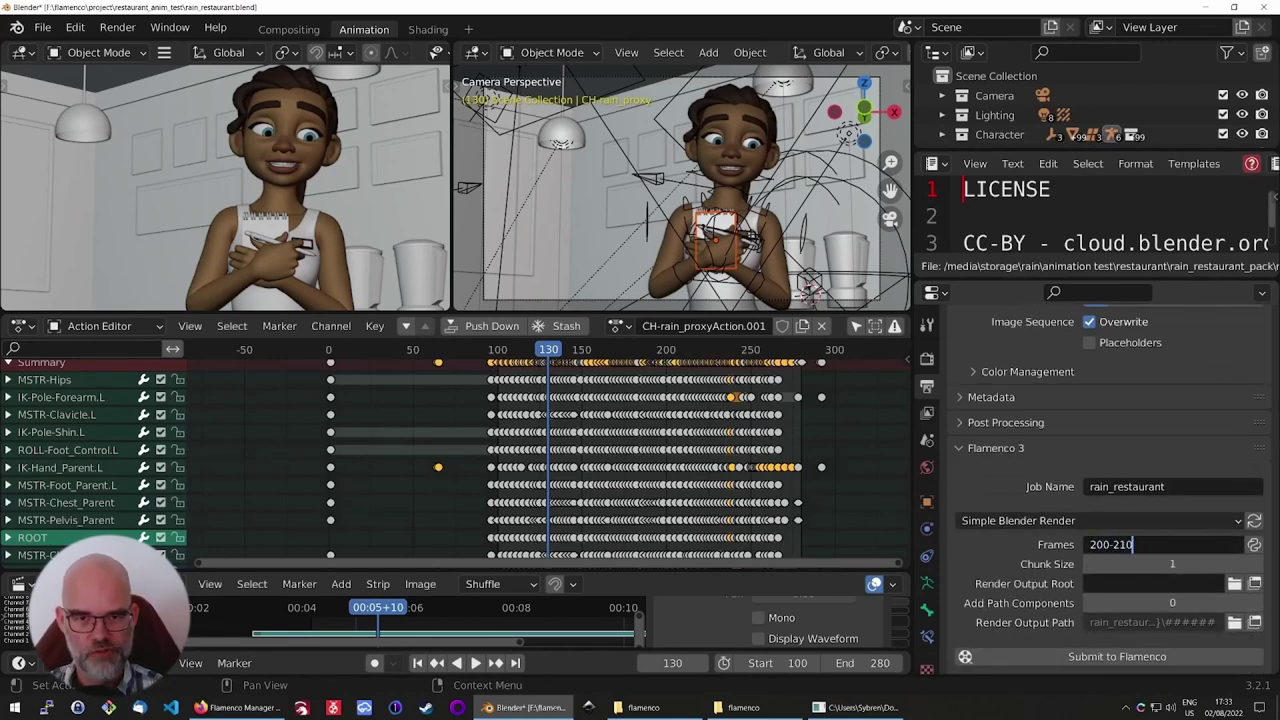
{"action": "key", "text": "Return"}
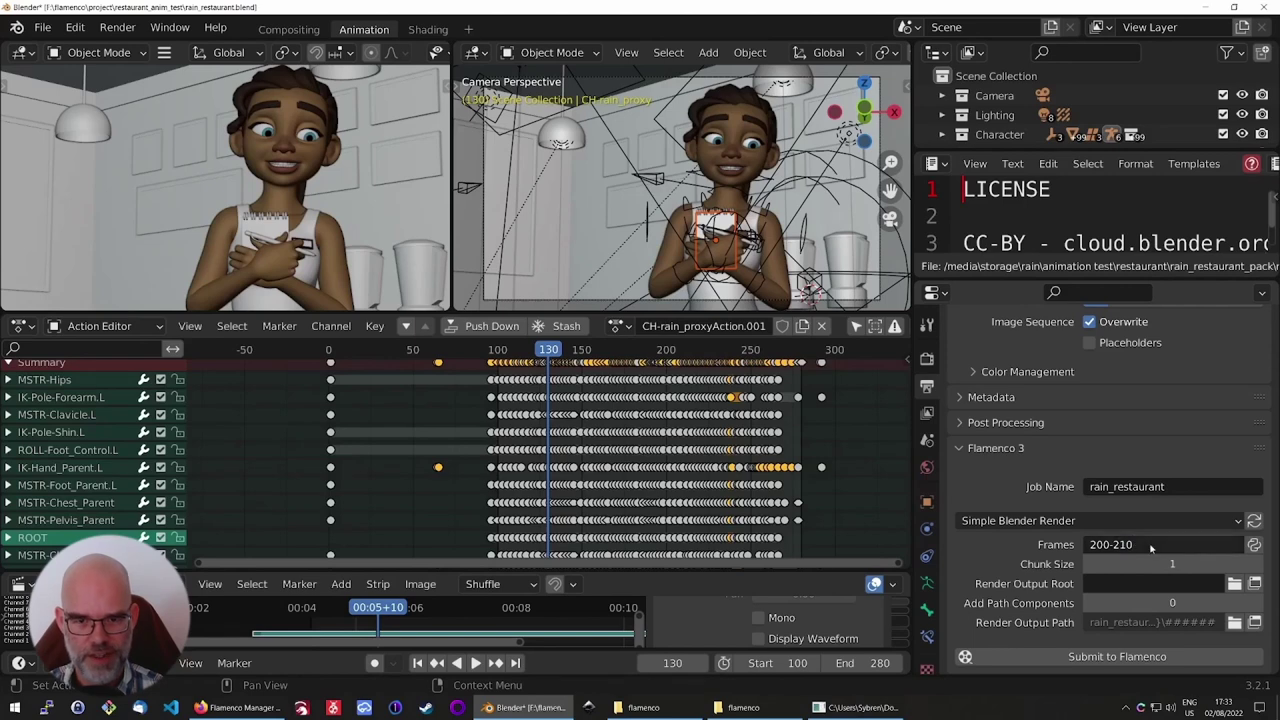
{"action": "left_click", "coordinate": [1152, 564]}
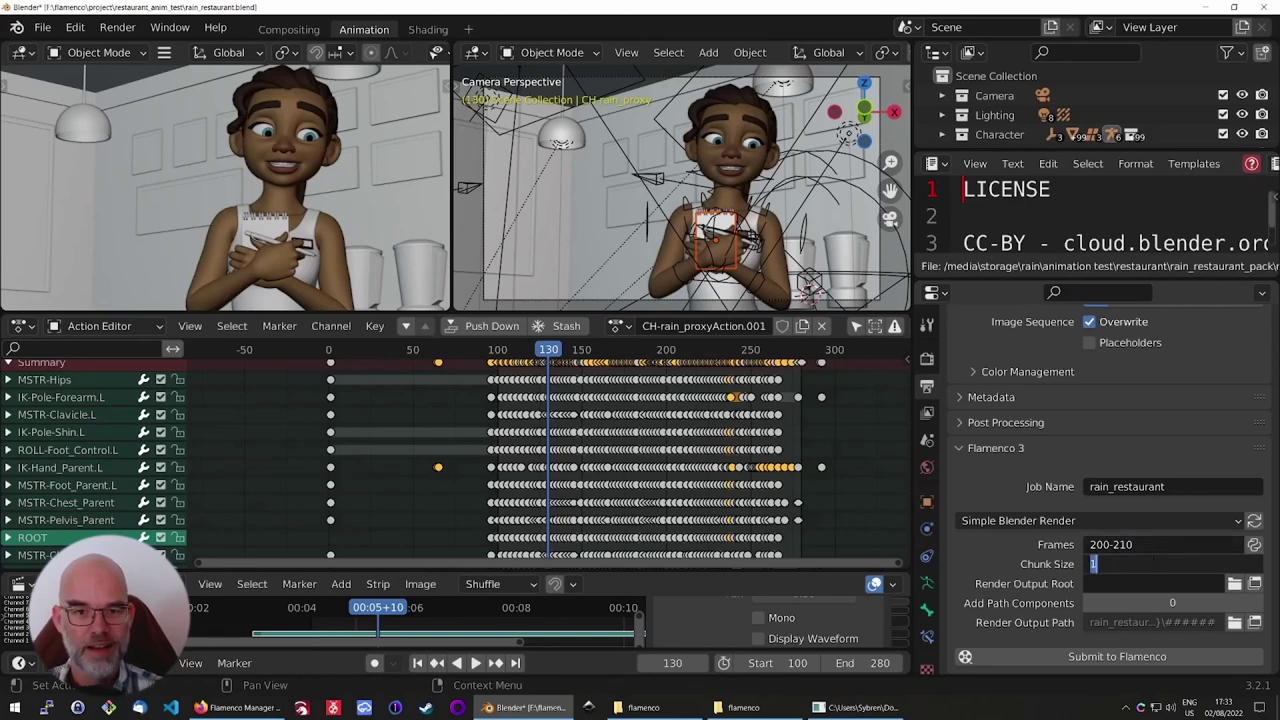
{"action": "key", "text": "Return"}
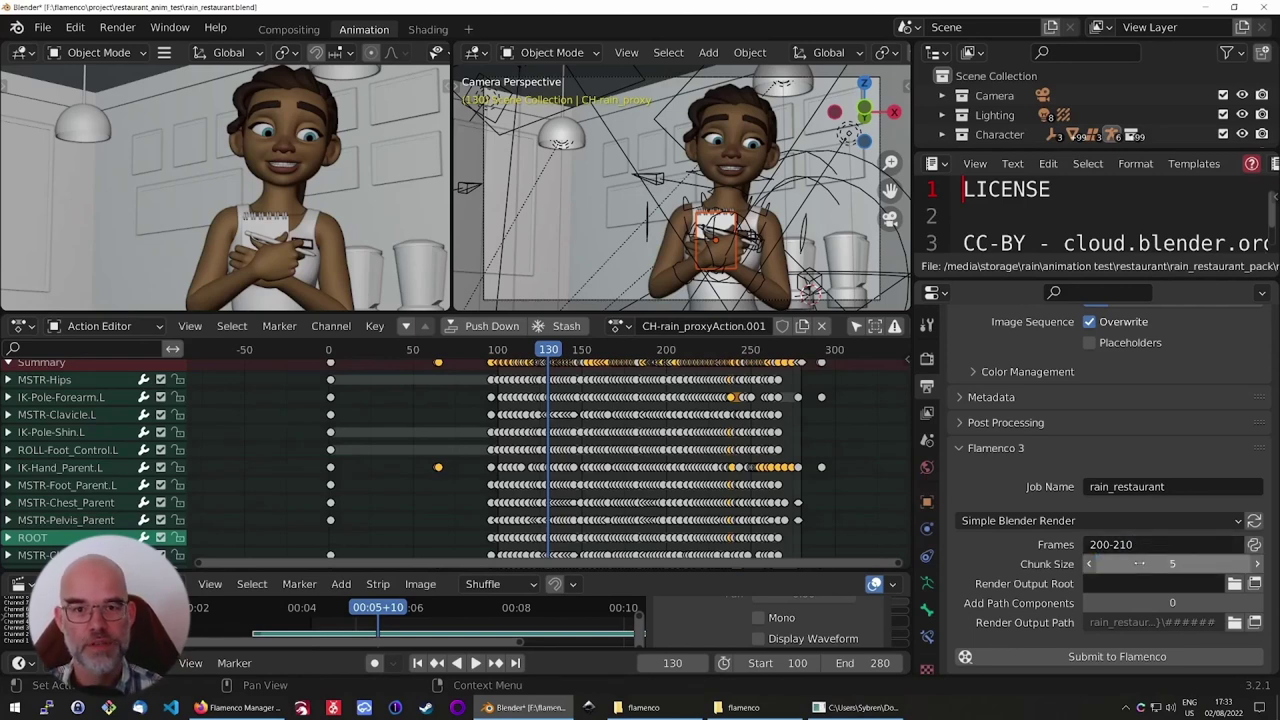
Step: Set the job's Render Output Root to the shared folder F:\flamenco\renders\
{"action": "left_click", "coordinate": [1235, 584]}
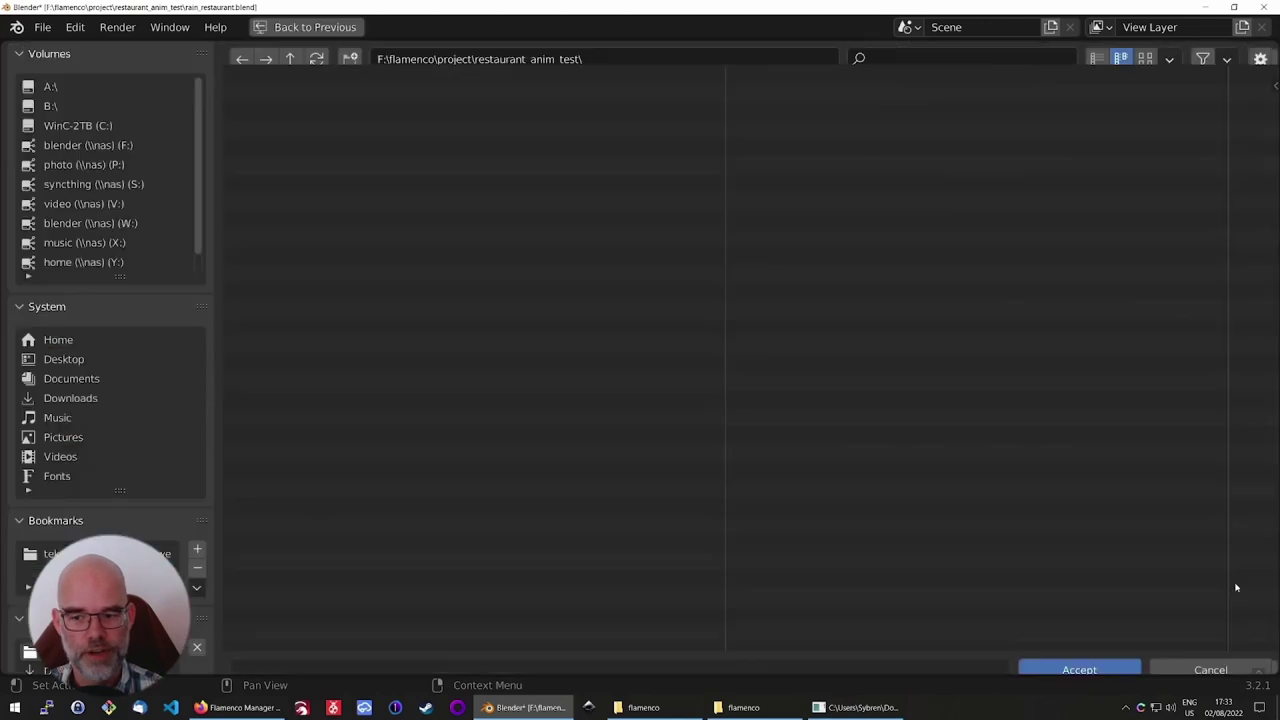
{"action": "left_click", "coordinate": [291, 60]}
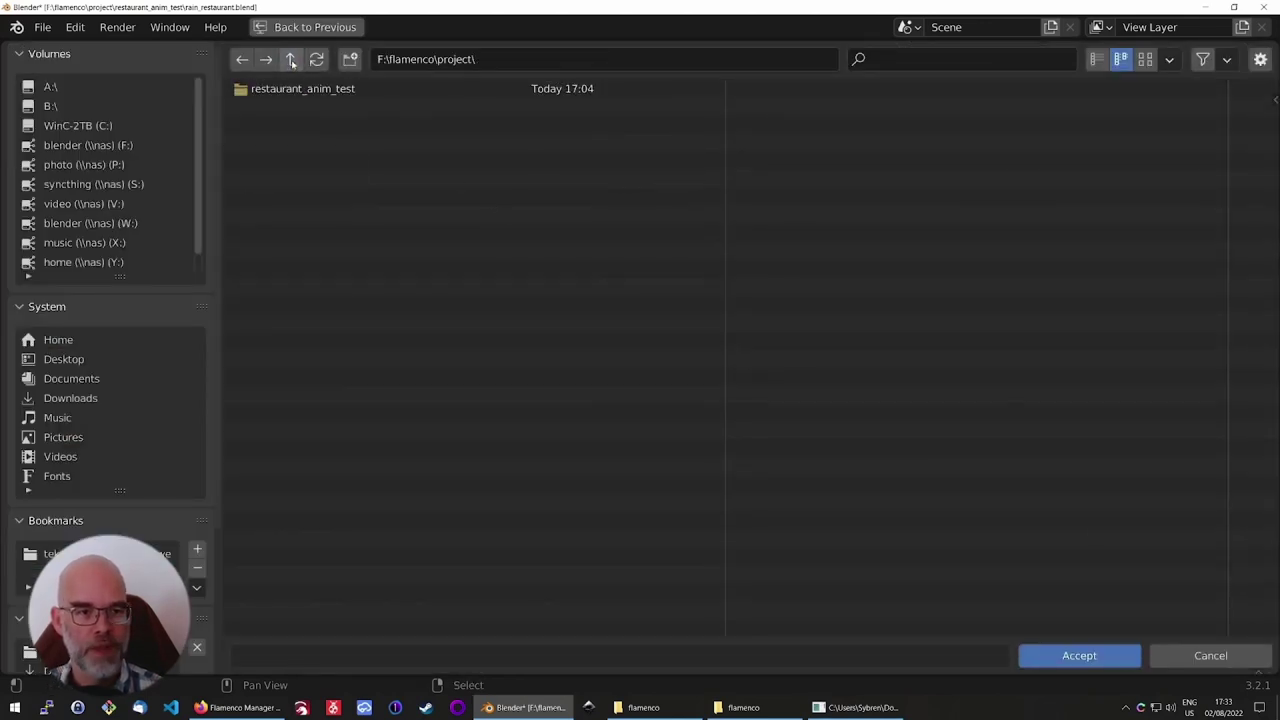
{"action": "left_click", "coordinate": [291, 60]}
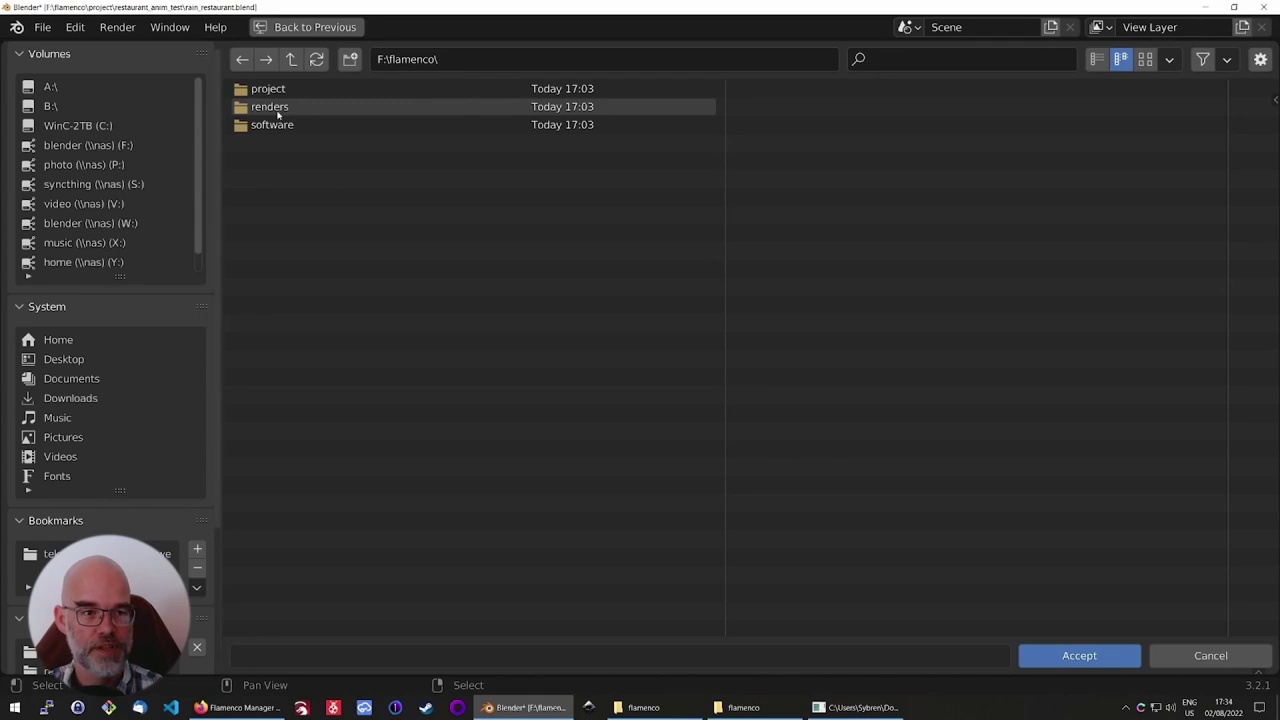
{"action": "left_click", "coordinate": [275, 107]}
{"action": "left_click", "coordinate": [1260, 60]}
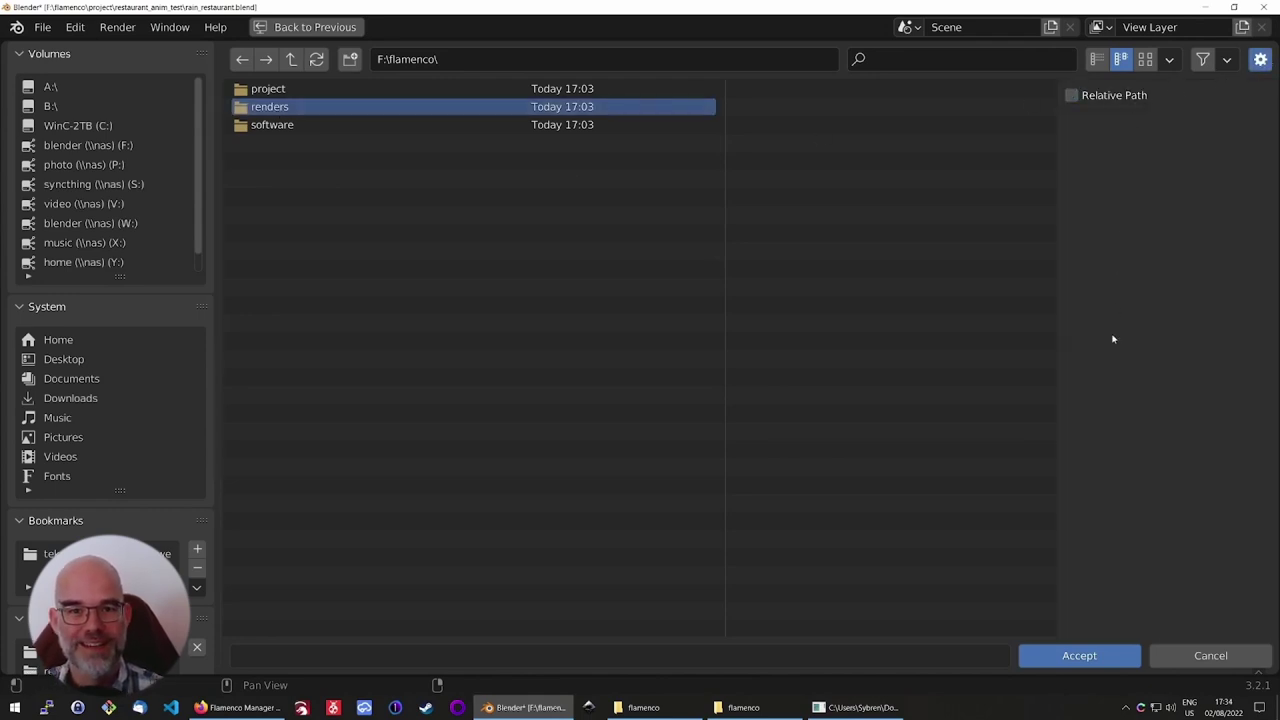
{"action": "left_click", "coordinate": [1086, 658]}
{"action": "left_click", "coordinate": [1080, 656]}
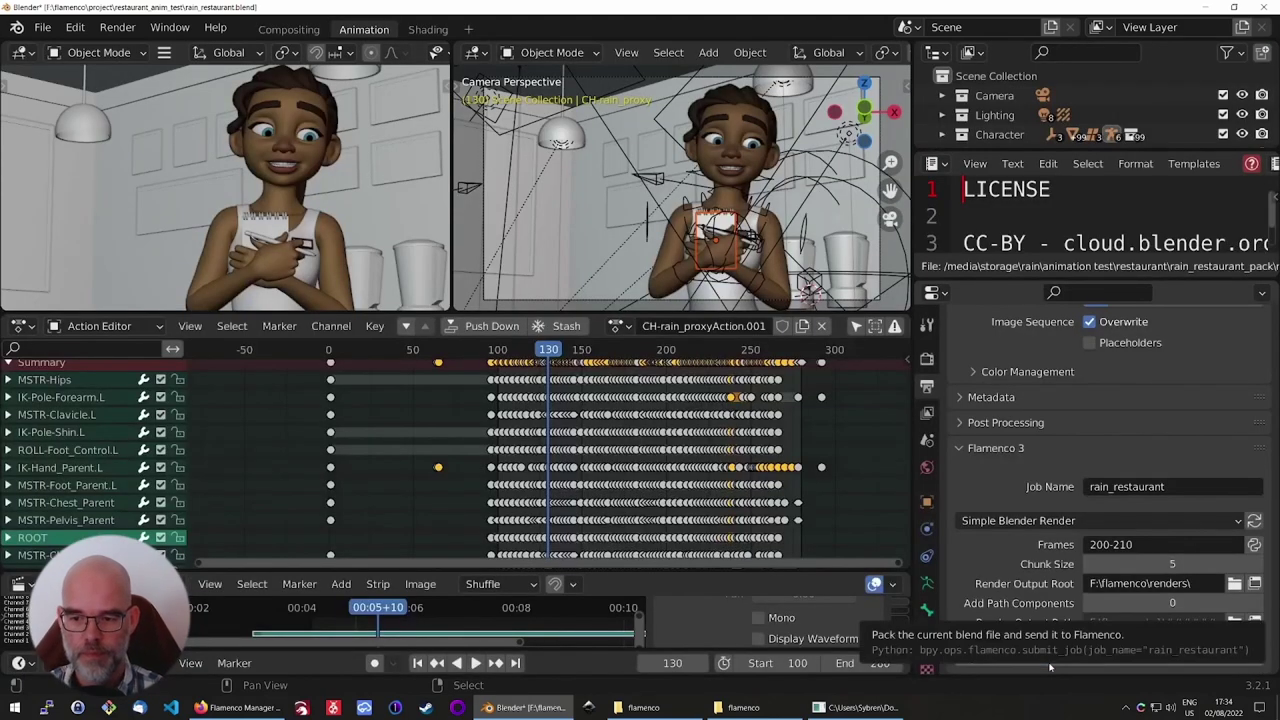
Step: Submit the rain_restaurant job to Flamenco and switch to the Flamenco Manager page in the browser
{"action": "left_click", "coordinate": [1066, 657]}
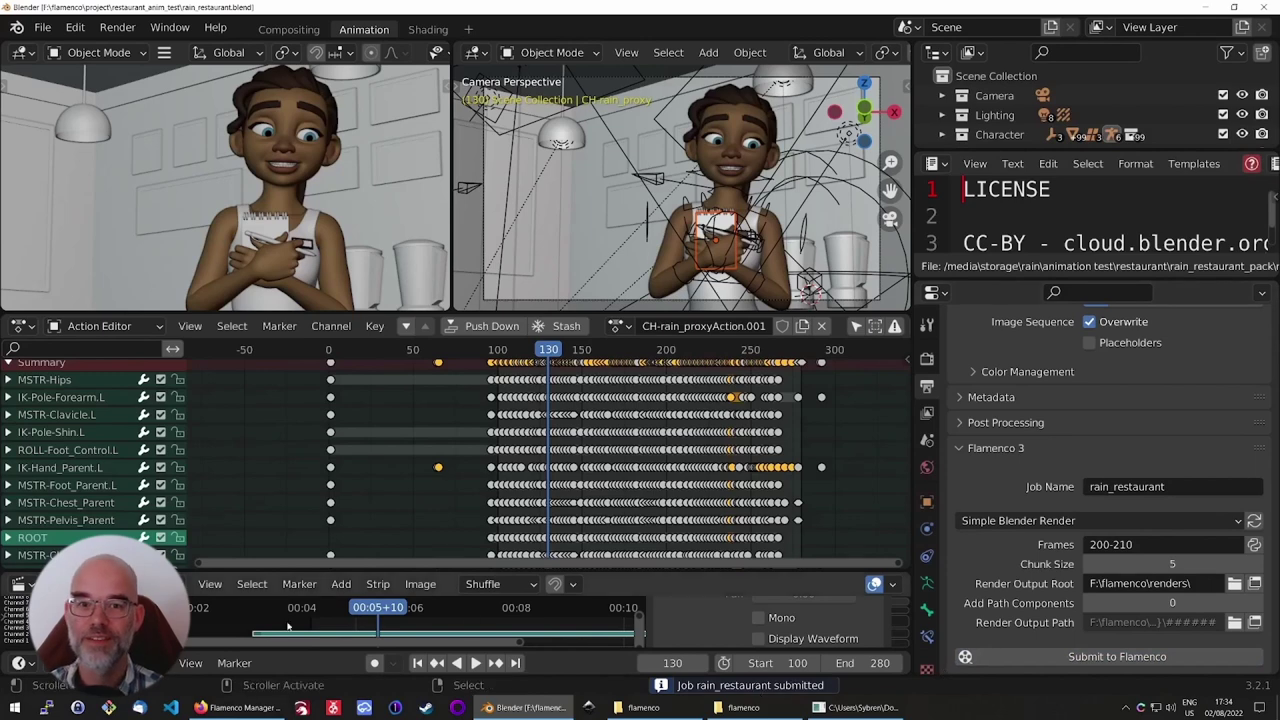
{"action": "left_click", "coordinate": [238, 707]}
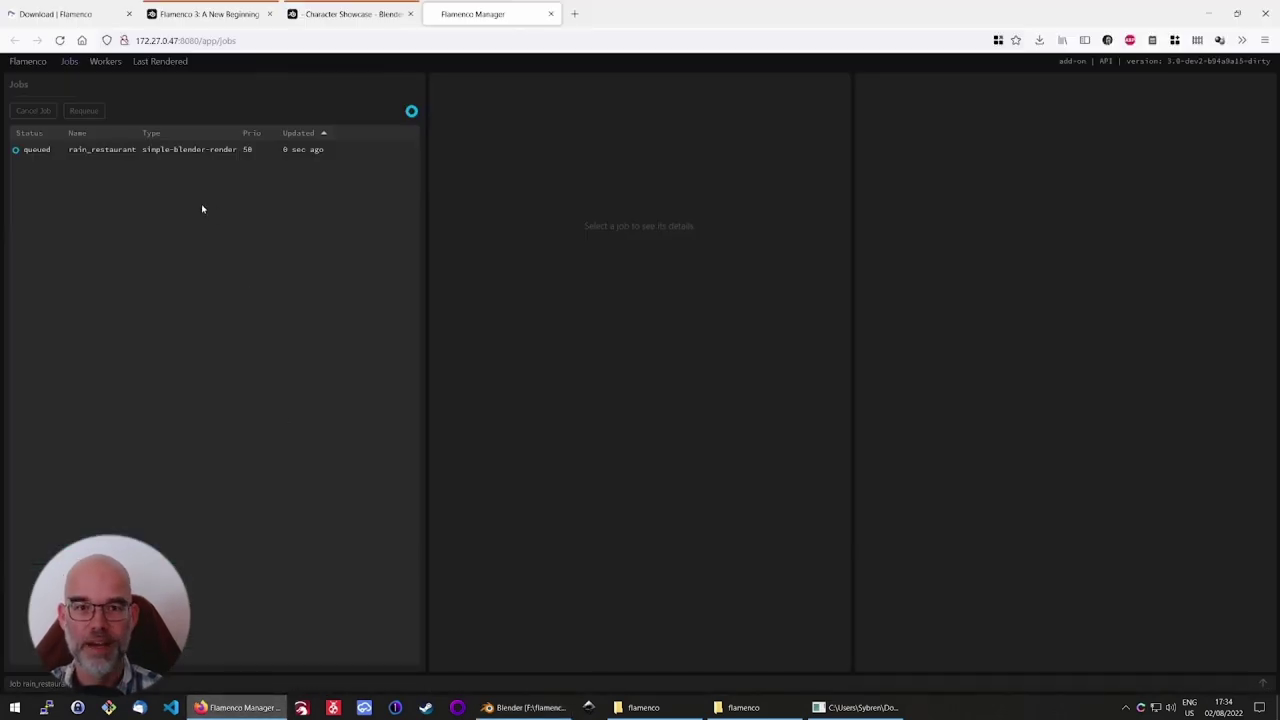
Step: Show the rain_restaurant job's details, and copy flamenco-worker.exe and the tools folder from Downloads\flamenco in File Explorer
{"action": "left_click", "coordinate": [171, 149]}
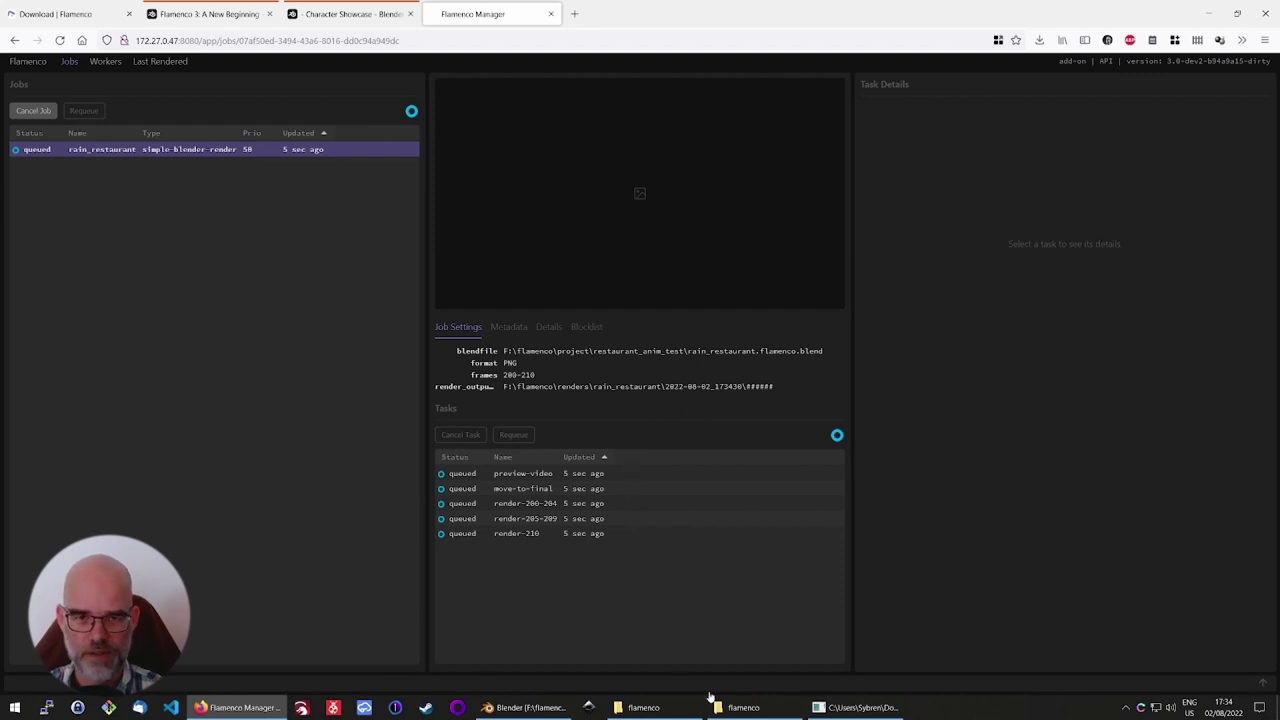
{"action": "left_click", "coordinate": [740, 707]}
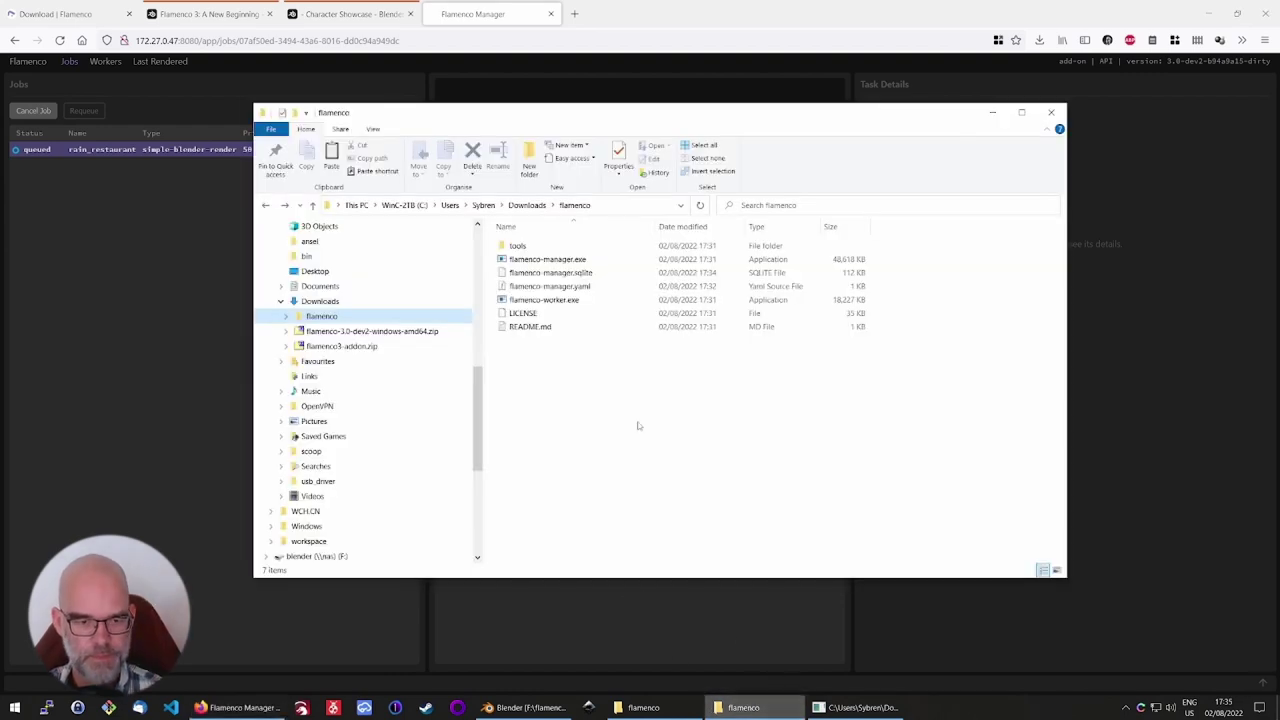
{"action": "left_click", "coordinate": [560, 300]}
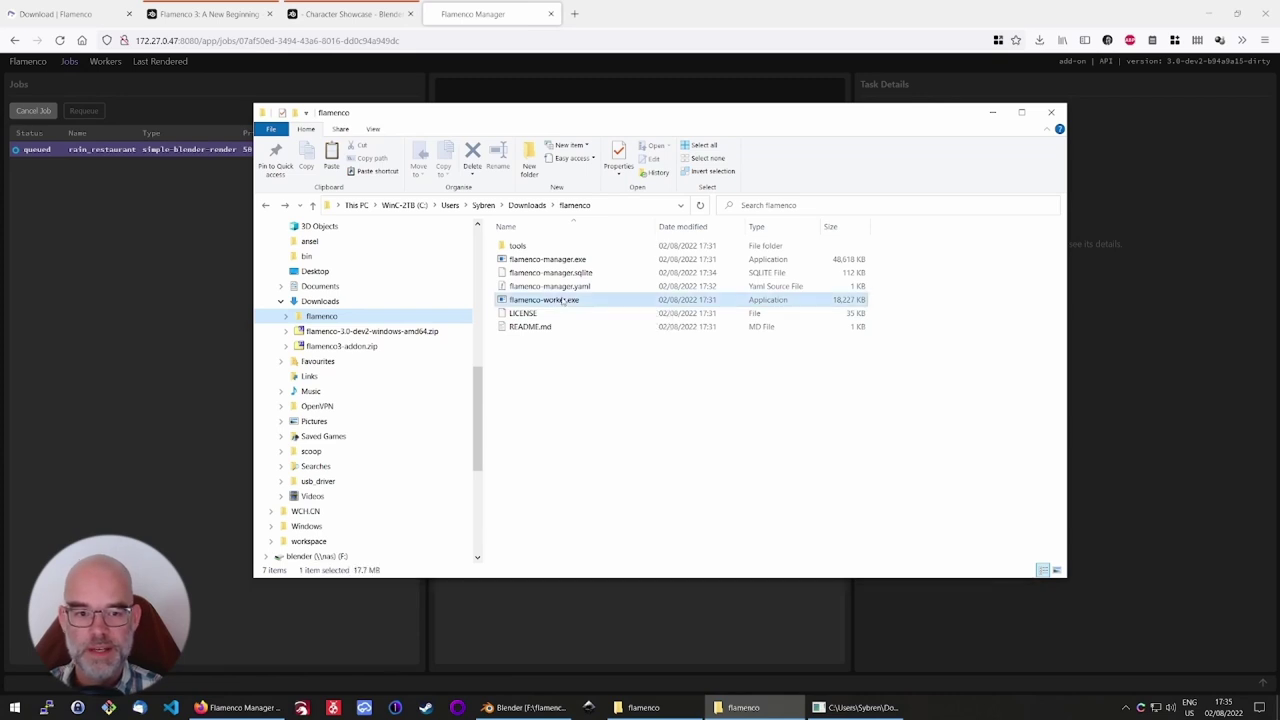
{"action": "left_click", "coordinate": [532, 246], "text": "ctrl"}
{"action": "right_click", "coordinate": [529, 245]}
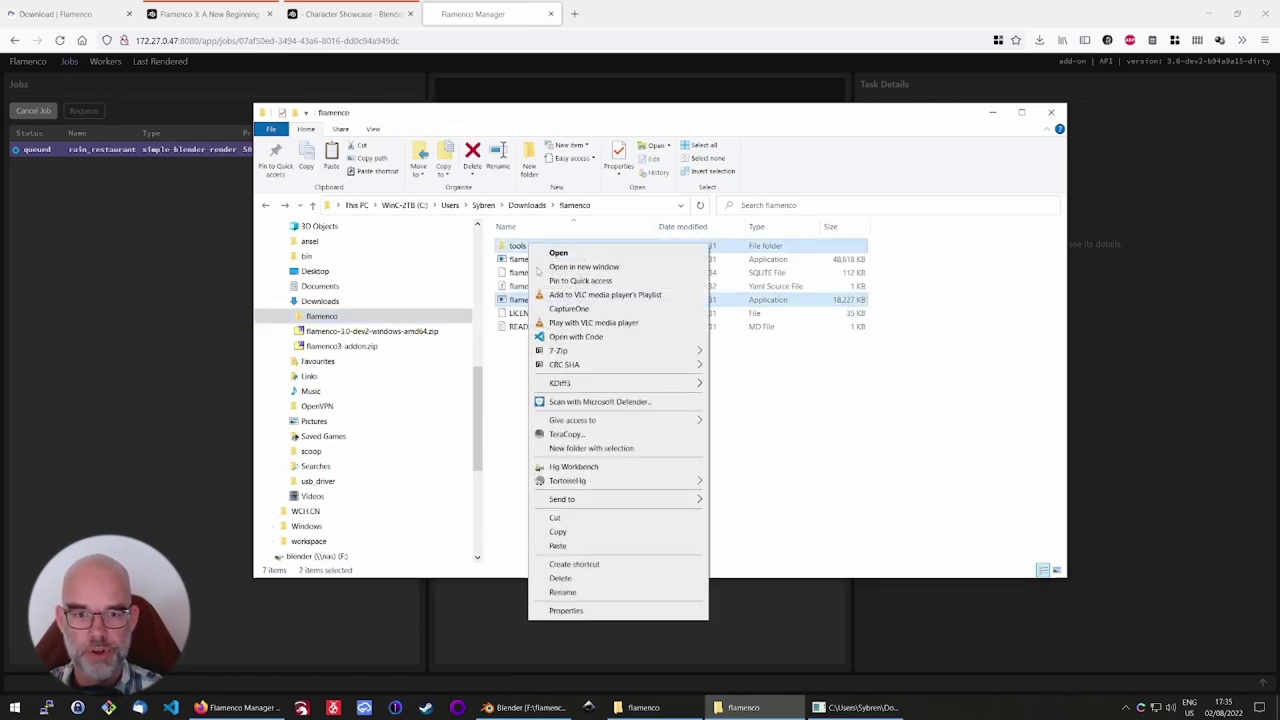
{"action": "left_click", "coordinate": [594, 533]}
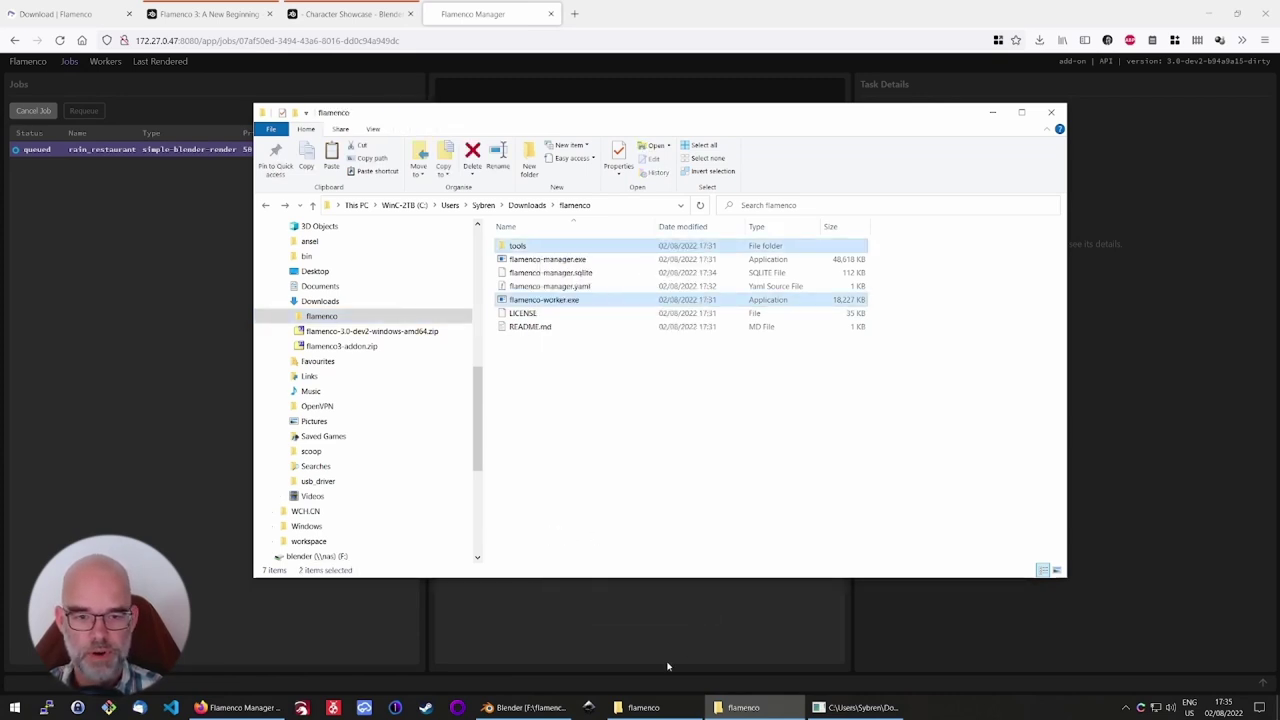
Step: Paste the copied worker program and tools folder into the shared folder F:\flamenco\software
{"action": "left_click", "coordinate": [643, 707]}
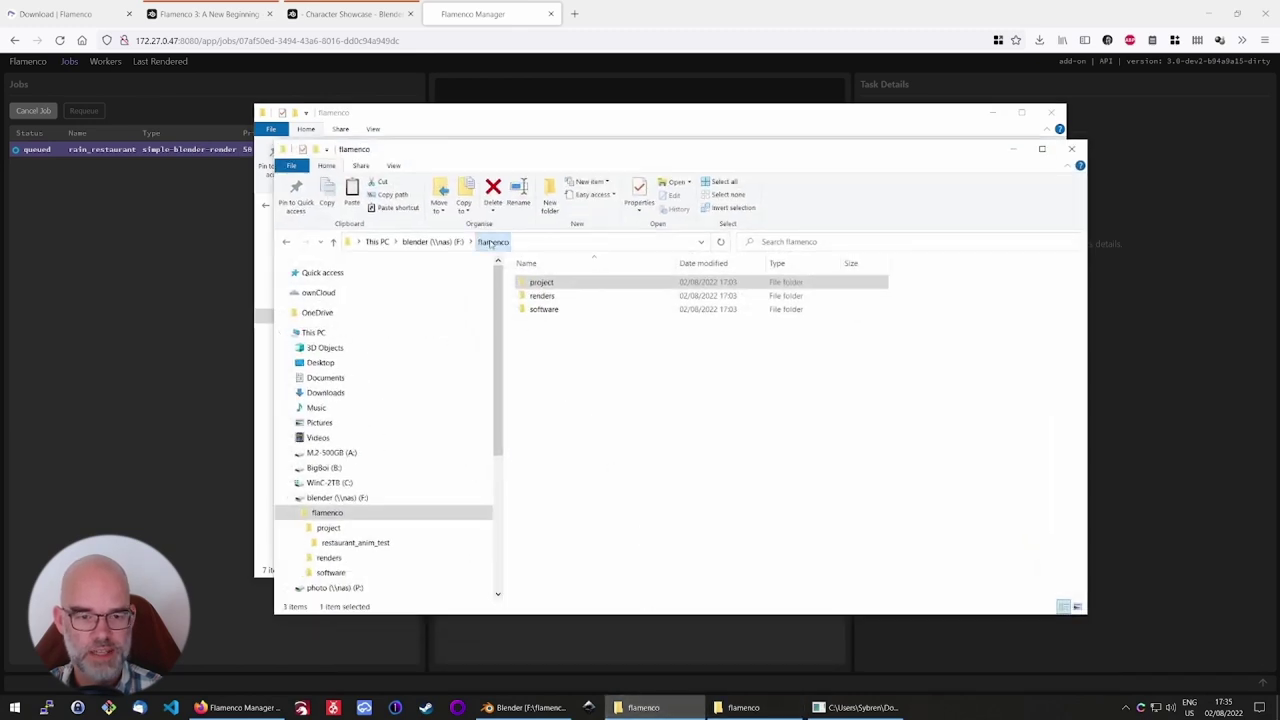
{"action": "double_click", "coordinate": [543, 309]}
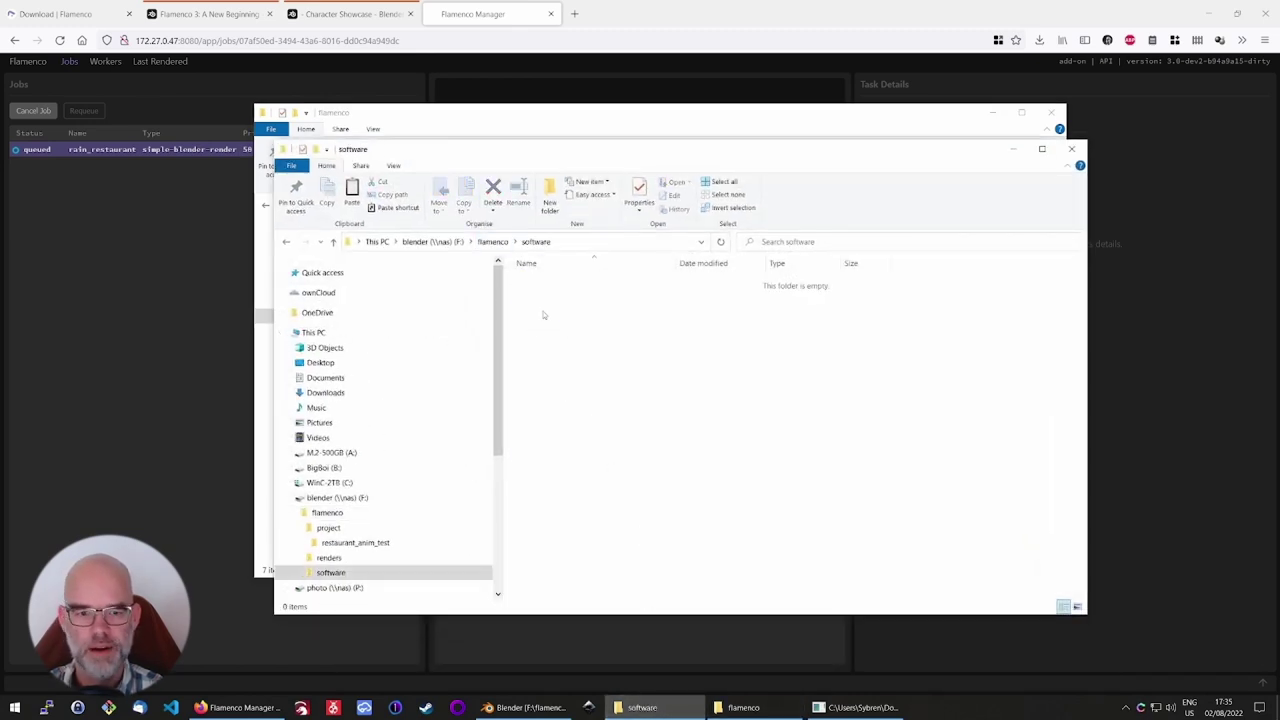
{"action": "right_click", "coordinate": [583, 333]}
{"action": "left_click", "coordinate": [627, 427]}
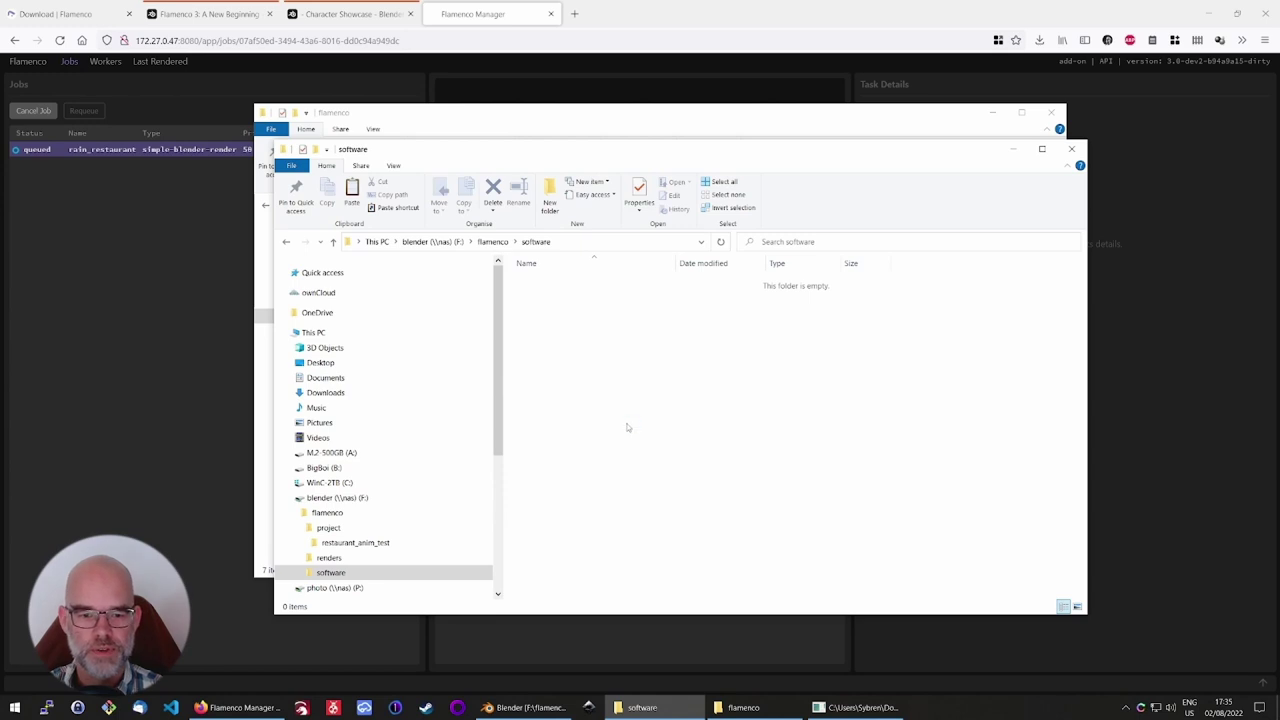
Step: Run flamenco-worker.exe from the shared software folder, allowing the unverified publisher
{"action": "left_click", "coordinate": [562, 298]}
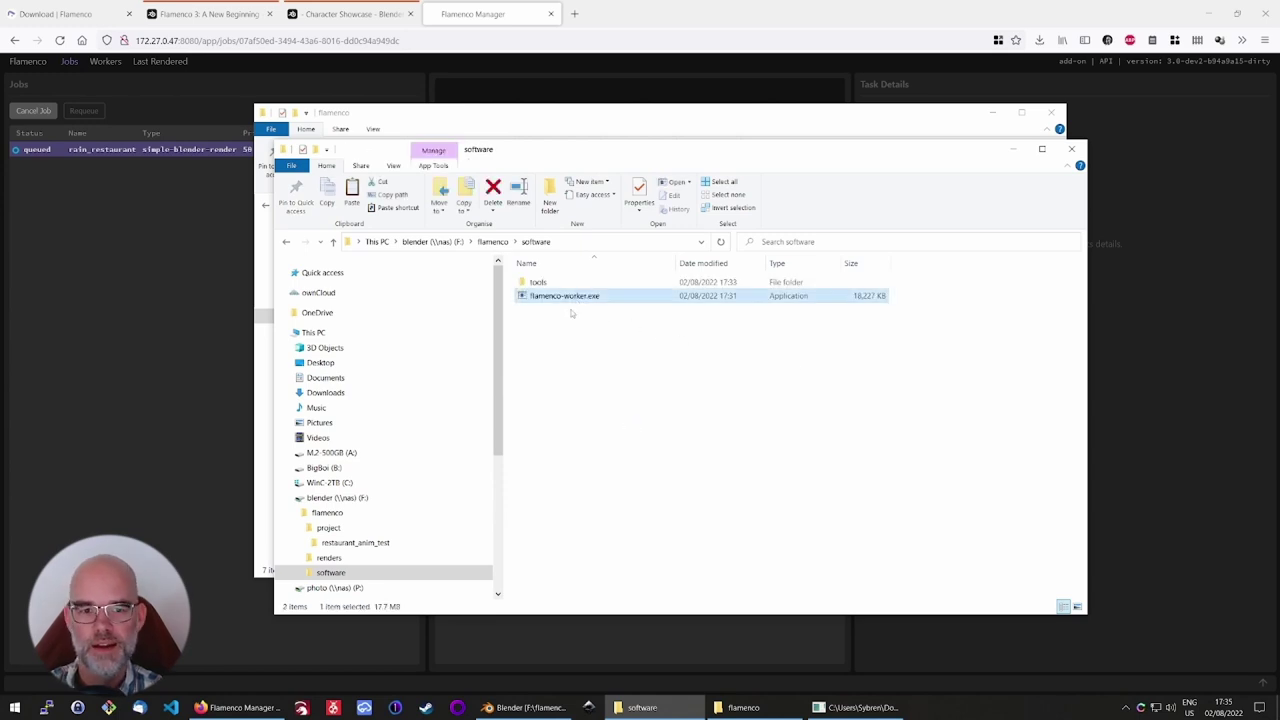
{"action": "double_click", "coordinate": [560, 298]}
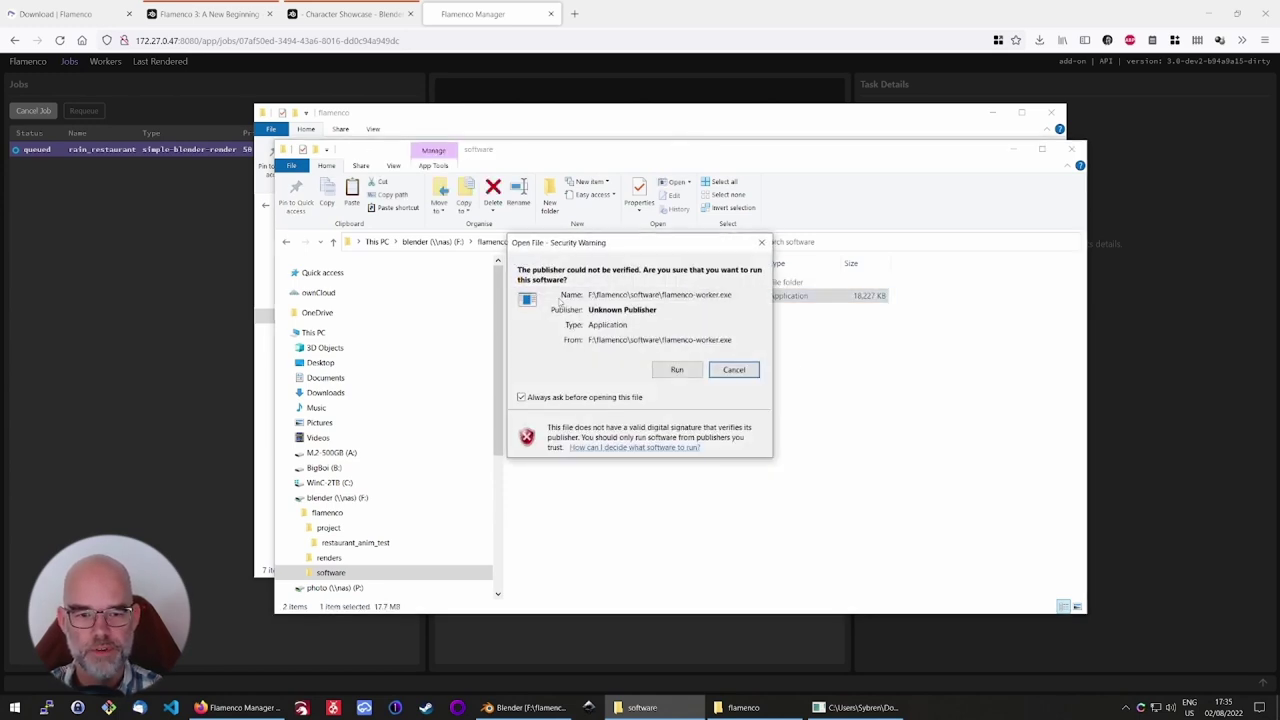
{"action": "left_click", "coordinate": [677, 370]}
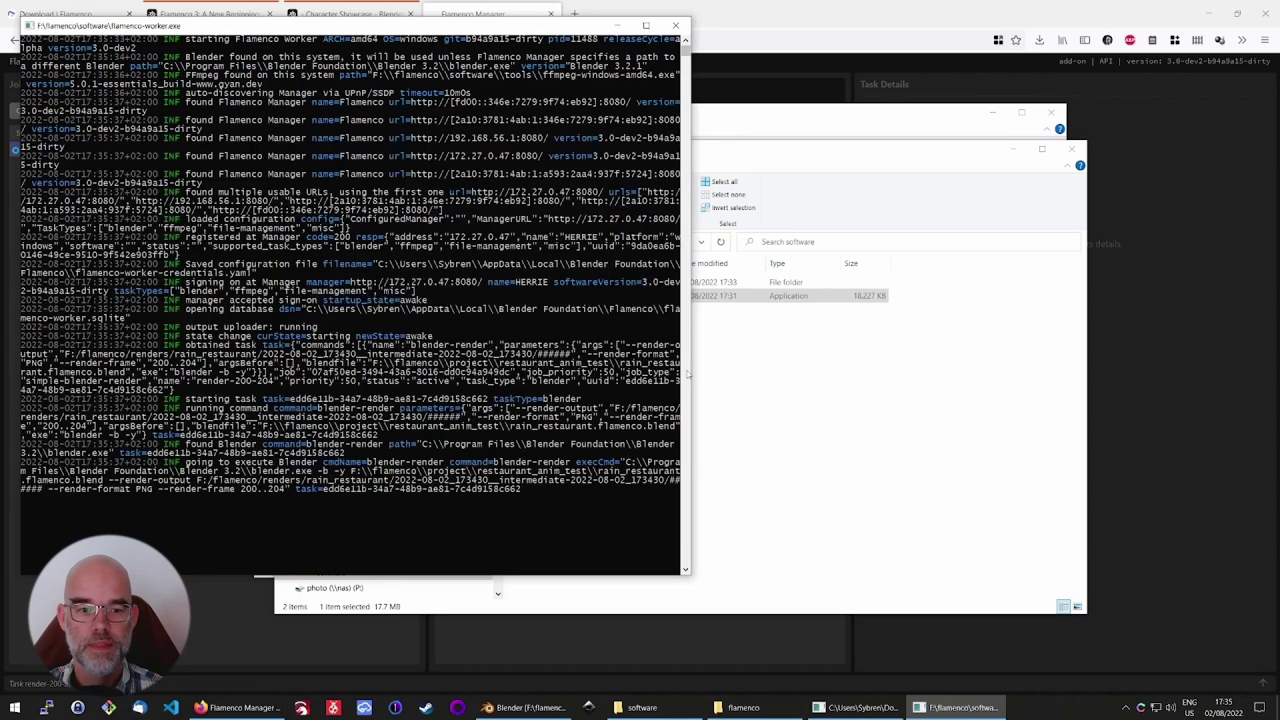
Step: Return to Flamenco Manager in the browser, check the render-205-209 task's log and view the preview-video task's details
{"action": "left_click", "coordinate": [219, 613]}
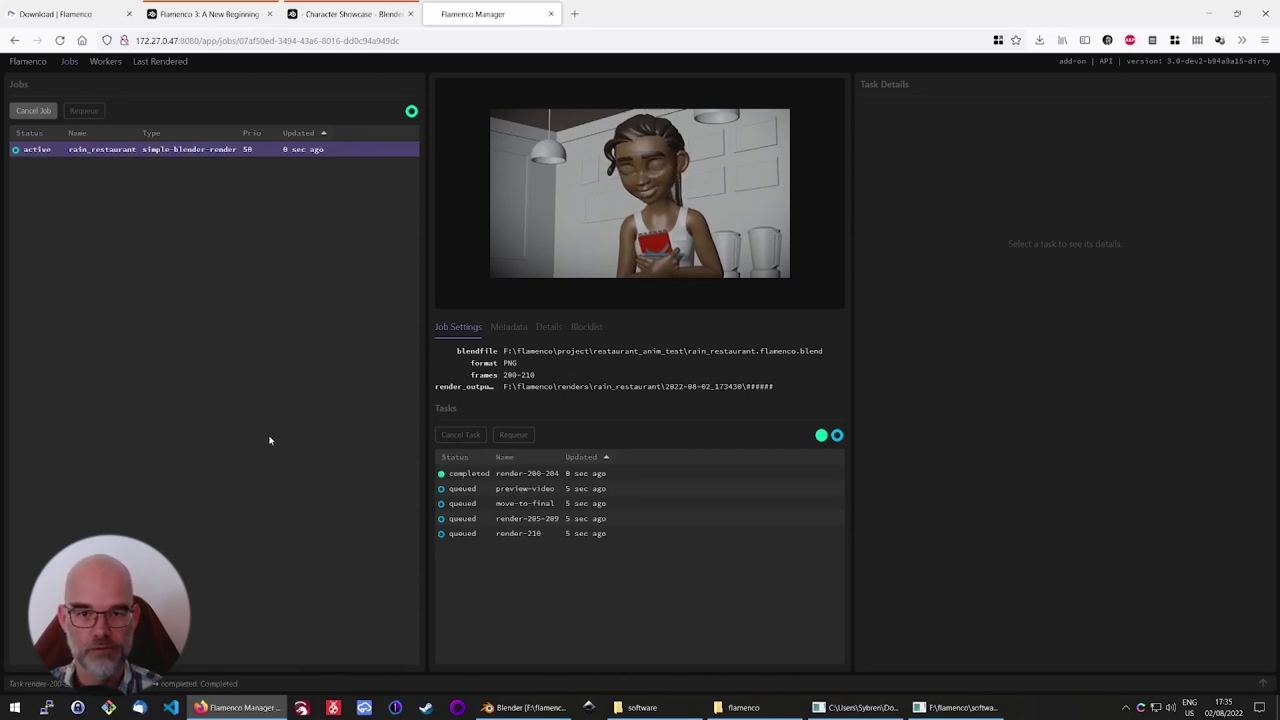
{"action": "left_click", "coordinate": [527, 473]}
{"action": "left_click", "coordinate": [886, 348]}
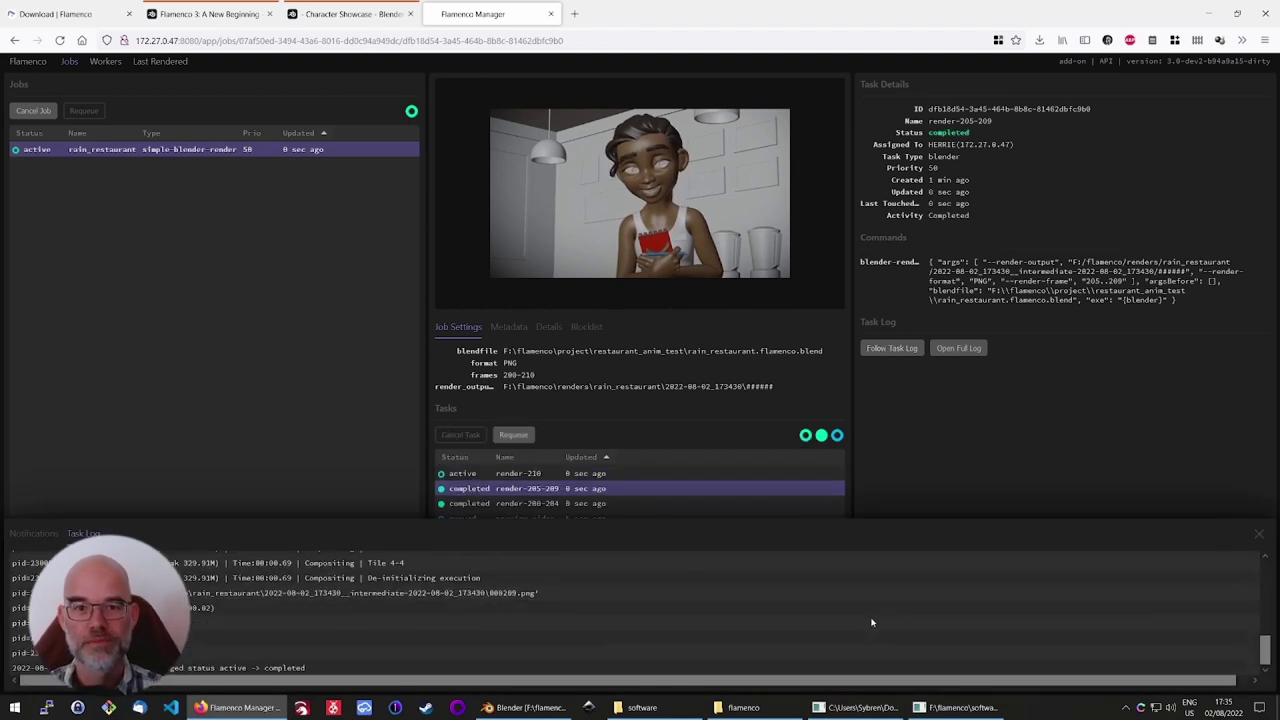
{"action": "left_click", "coordinate": [1258, 533]}
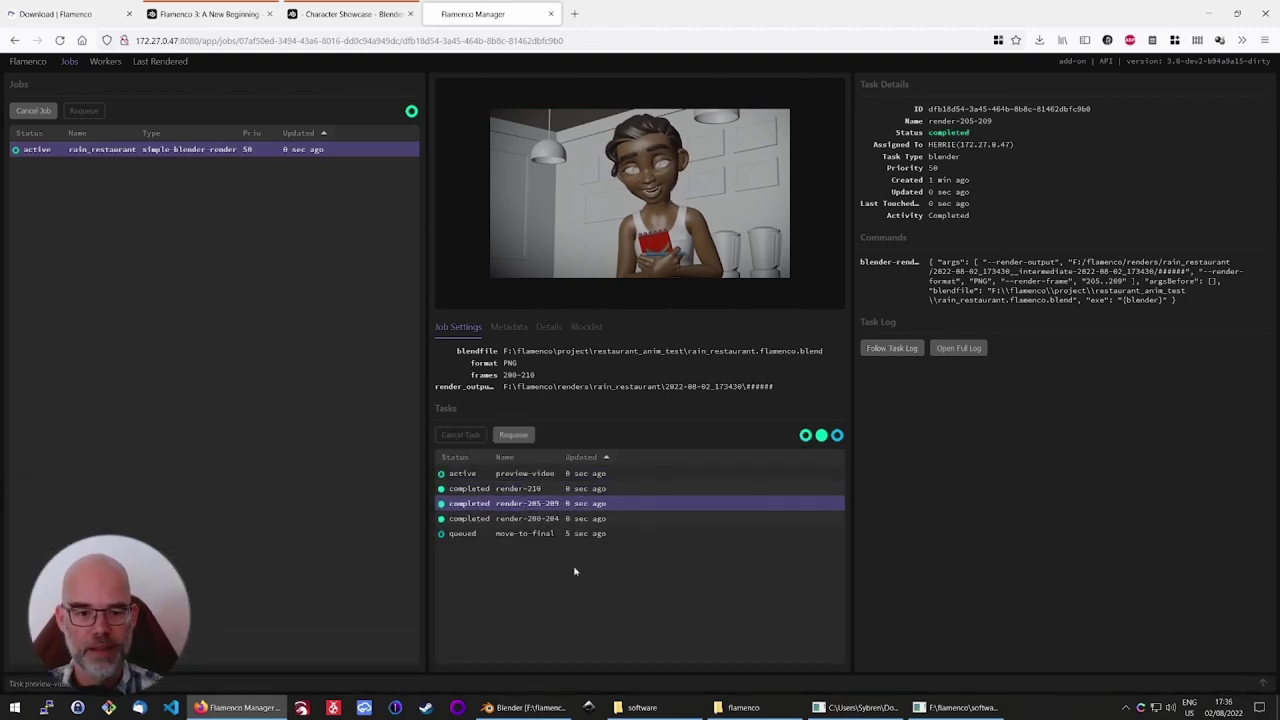
{"action": "left_click", "coordinate": [539, 474]}
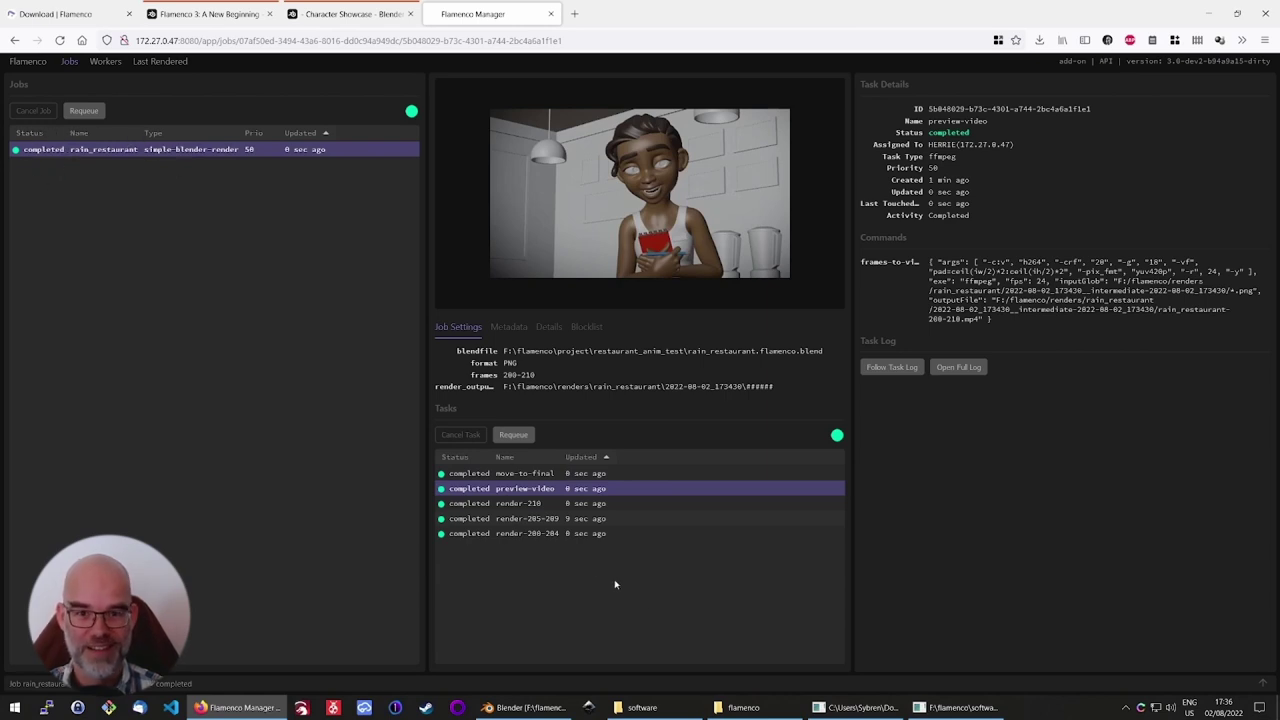
Step: Open the 2022-08-02_173430 output folder under F:\flamenco\renders\rain_restaurant, and play rain_restaurant-200-210.mp4 before closing the player
{"action": "left_click", "coordinate": [640, 707]}
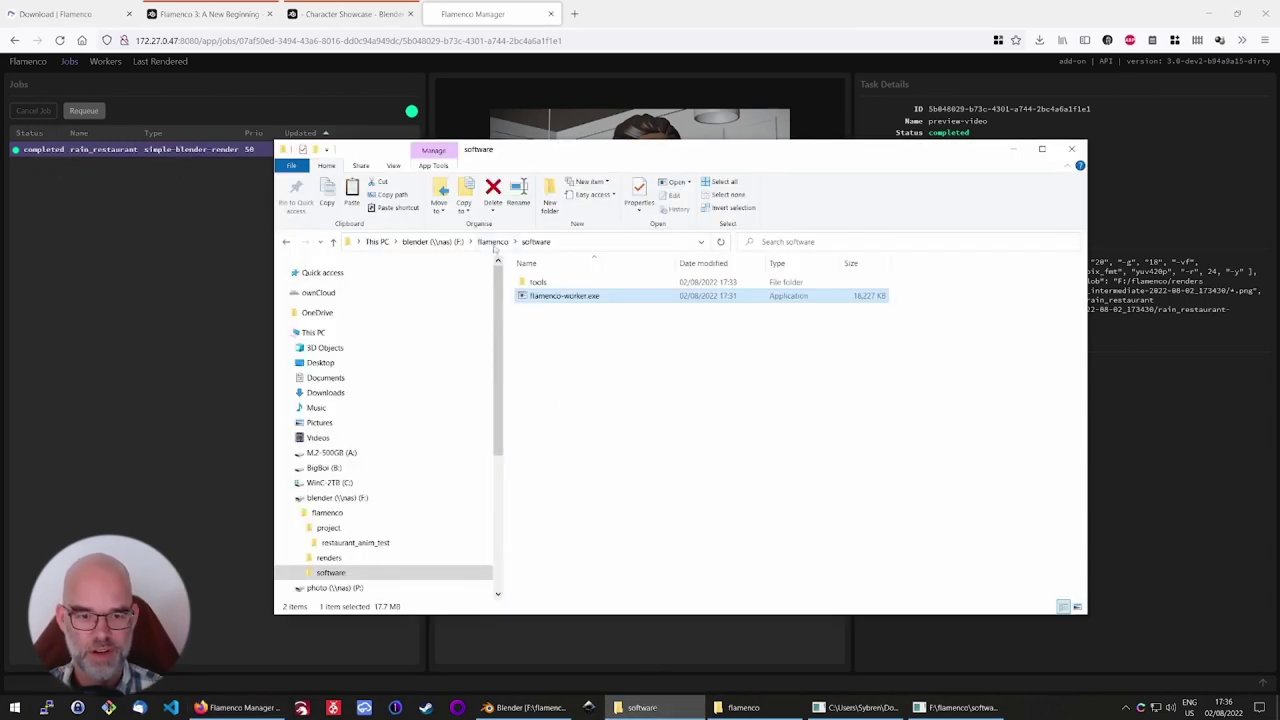
{"action": "left_click", "coordinate": [492, 242]}
{"action": "double_click", "coordinate": [545, 296]}
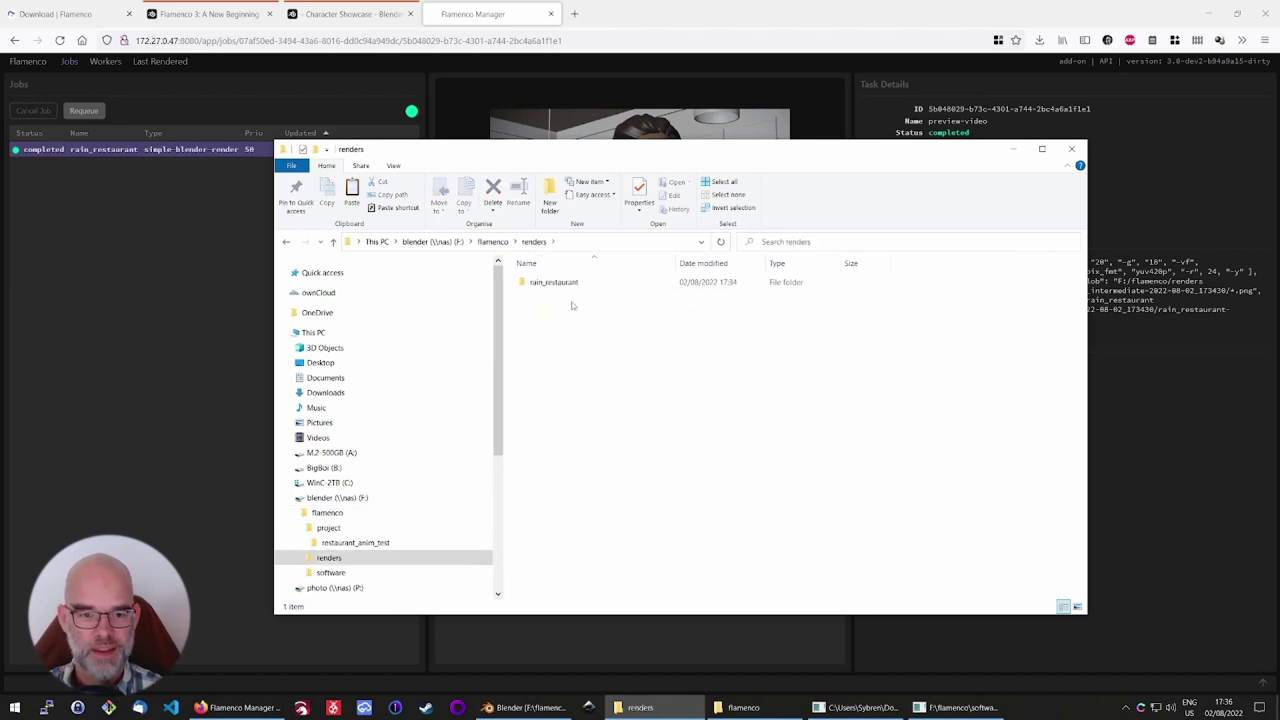
{"action": "double_click", "coordinate": [566, 284]}
{"action": "double_click", "coordinate": [567, 284]}
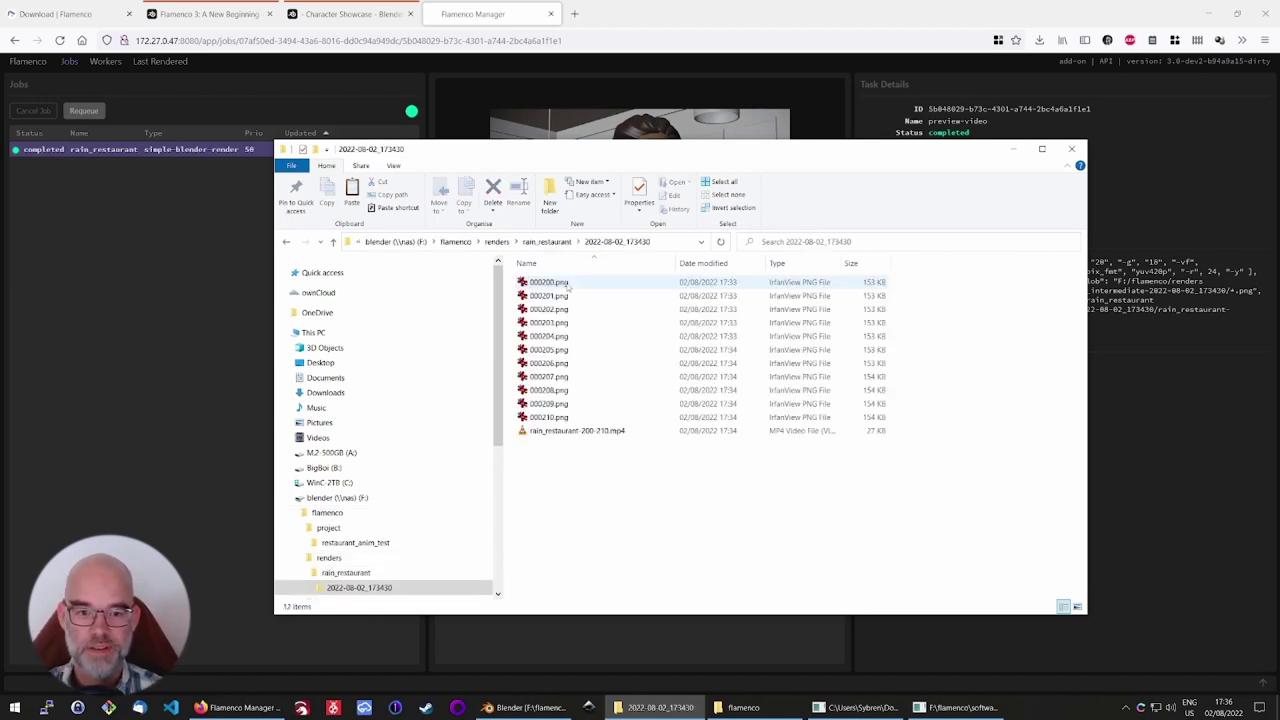
{"action": "double_click", "coordinate": [576, 431]}
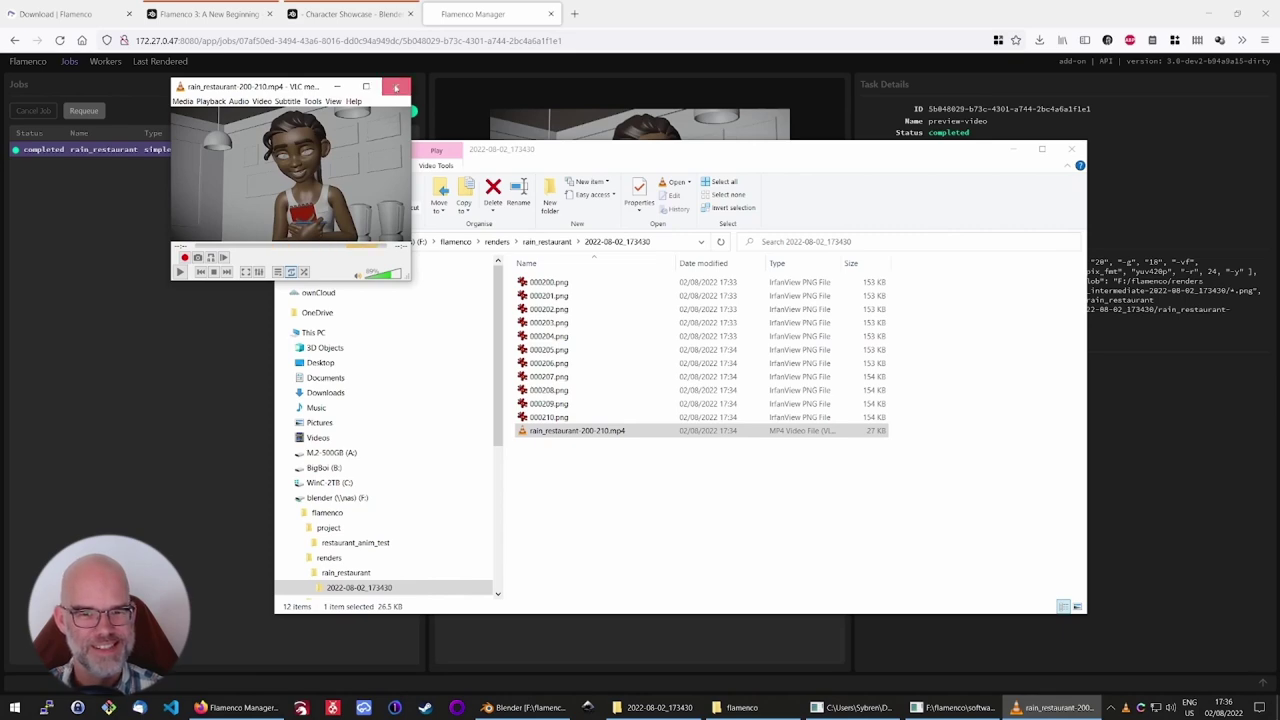
{"action": "left_click", "coordinate": [395, 86]}
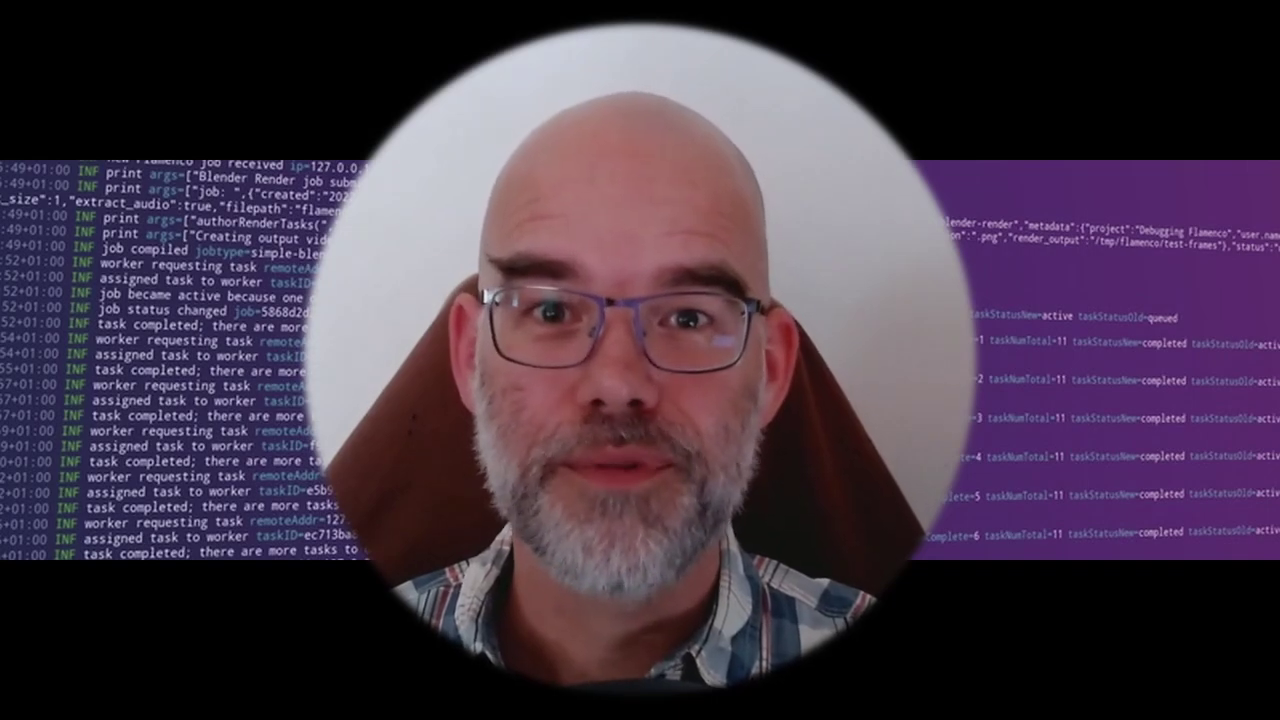